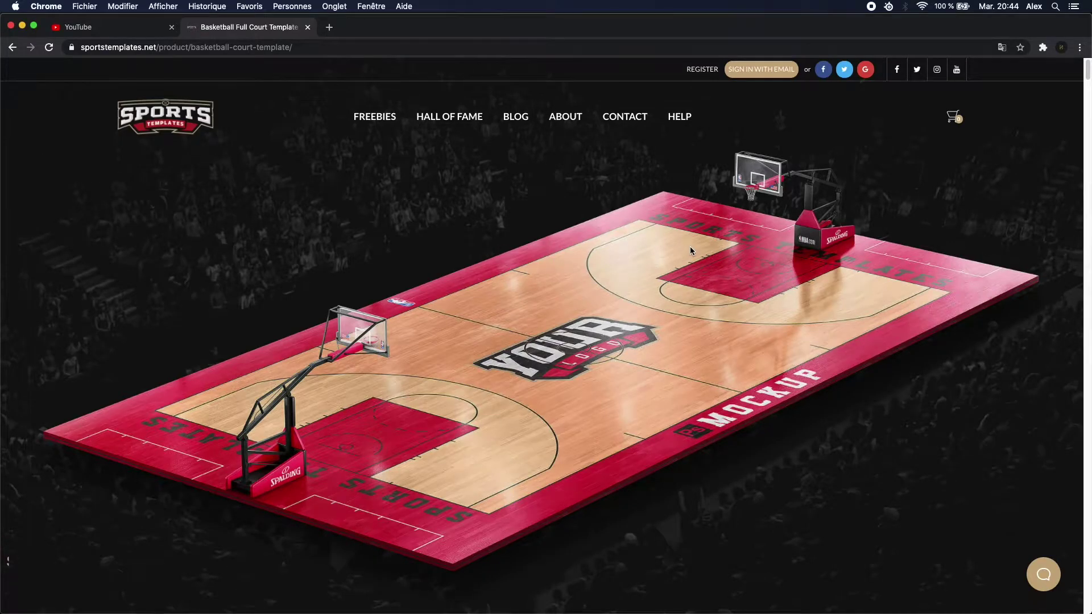
Scroll the sportstemplates.net product page past the sample courts to the license prices and file details
scroll(690, 251, "down", 1)
scroll(690, 250, "down", 4)
scroll(691, 250, "down", 1)
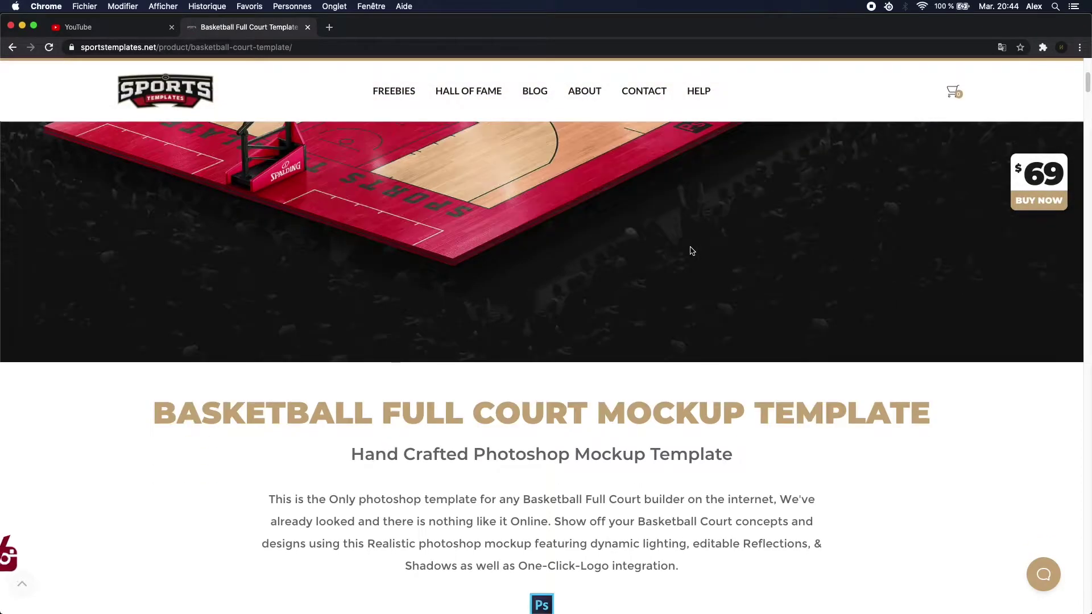
scroll(691, 251, "down", 1)
scroll(691, 251, "down", 3)
scroll(691, 250, "down", 5)
scroll(691, 251, "down", 5)
scroll(691, 250, "down", 3)
scroll(691, 251, "down", 2)
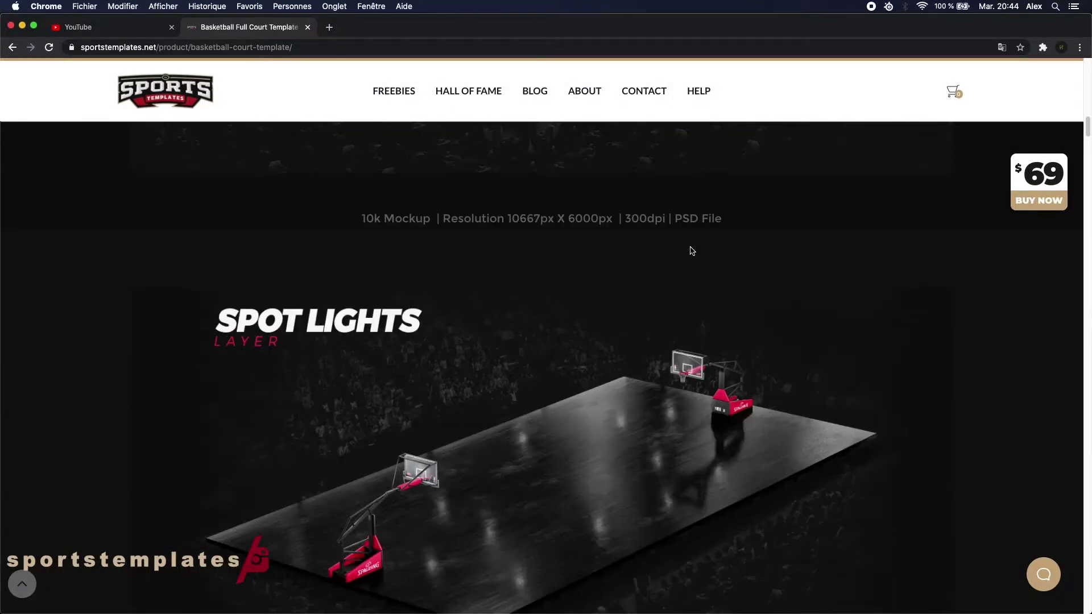
scroll(691, 251, "down", 1)
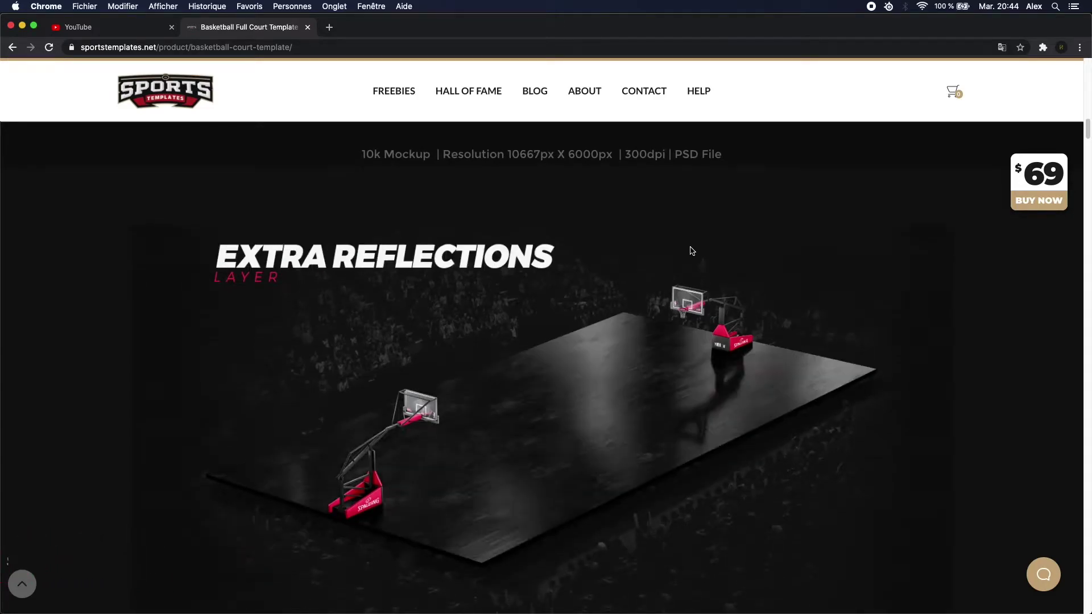
scroll(692, 251, "down", 1)
scroll(692, 251, "down", 1)
scroll(691, 251, "down", 1)
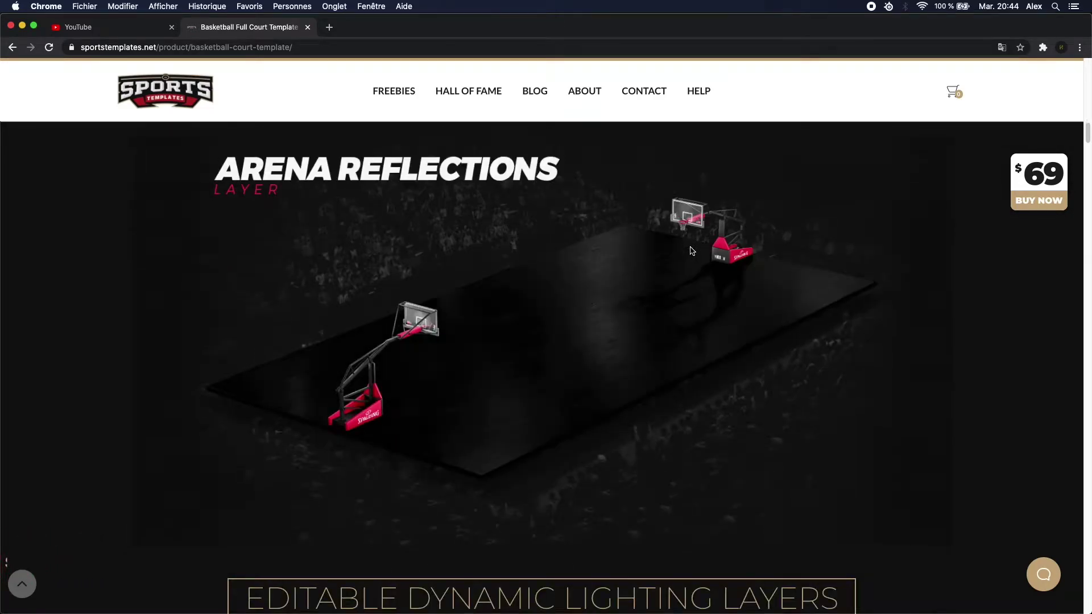
scroll(691, 251, "down", 5)
scroll(692, 250, "down", 4)
scroll(690, 247, "down", 1)
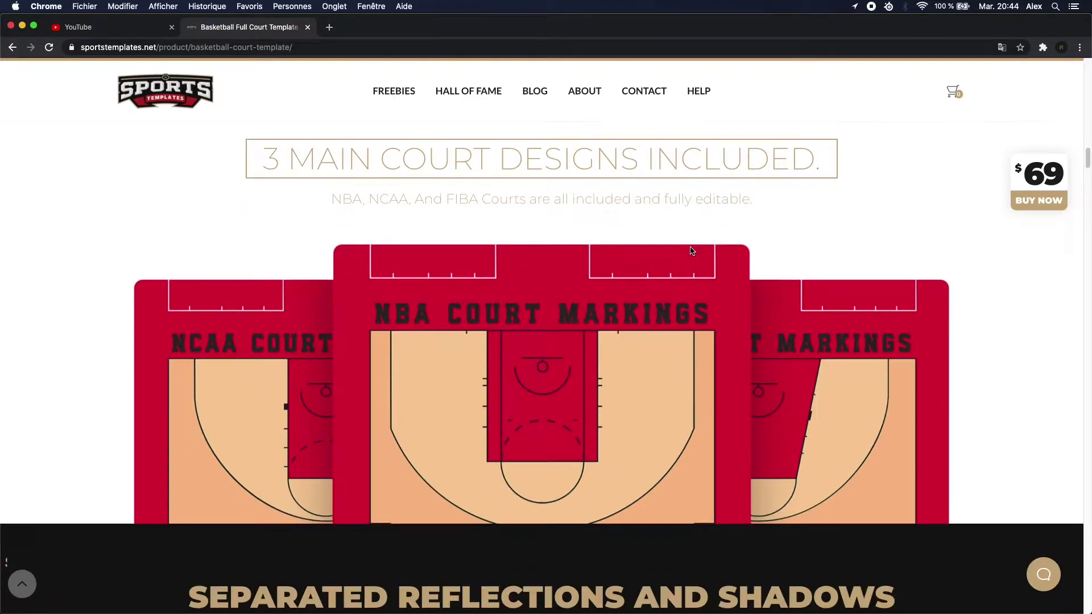
scroll(690, 247, "down", 5)
scroll(690, 247, "down", 3)
scroll(690, 251, "down", 2)
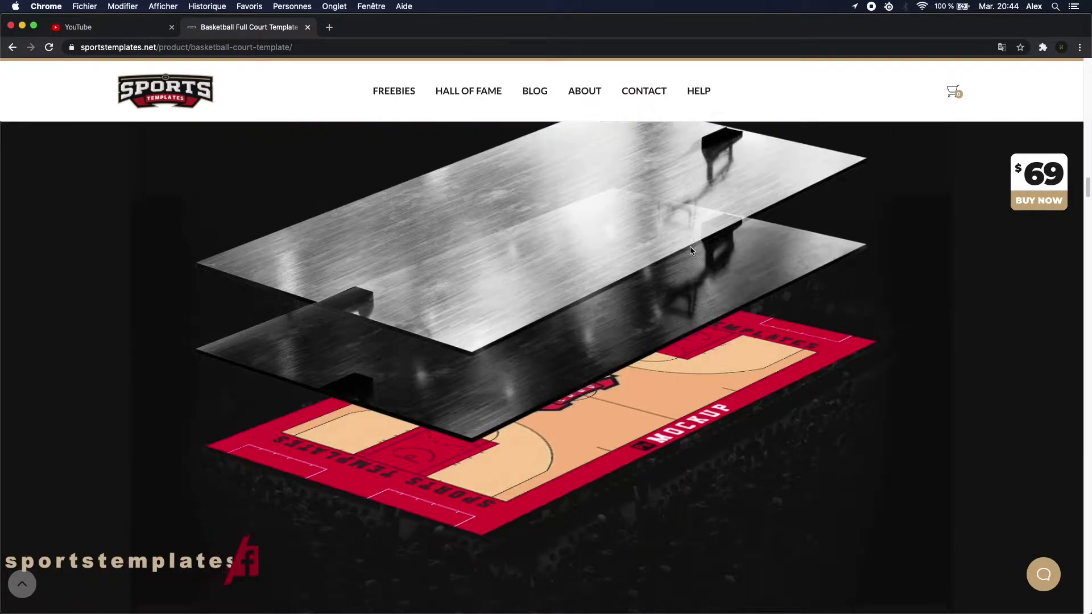
scroll(690, 251, "down", 6)
scroll(690, 250, "down", 5)
scroll(690, 251, "down", 1)
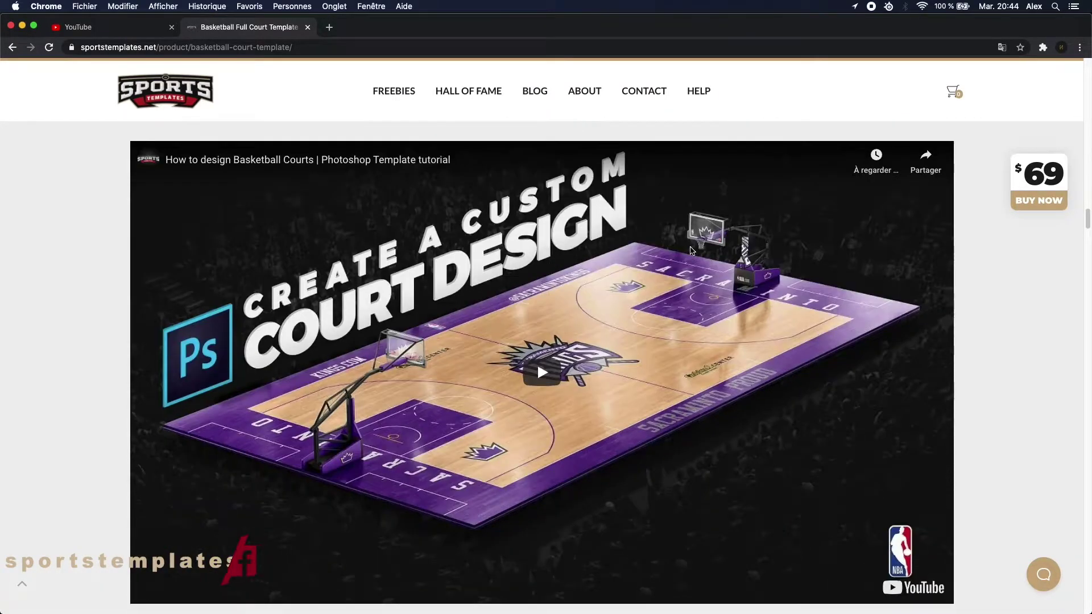
scroll(690, 251, "down", 4)
scroll(690, 251, "down", 3)
scroll(690, 250, "down", 4)
scroll(690, 246, "down", 4)
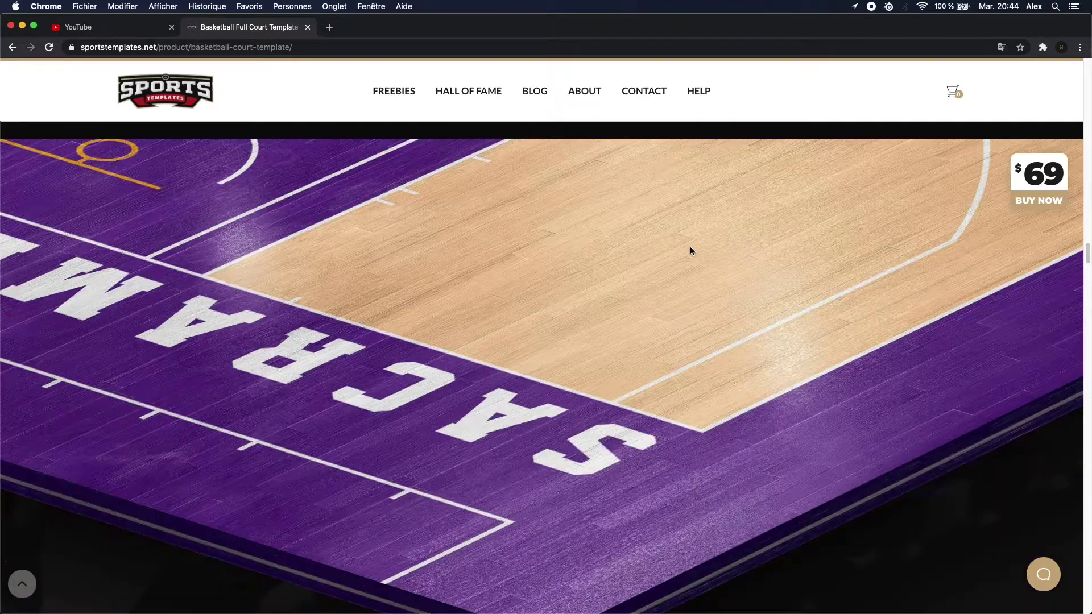
scroll(690, 247, "down", 5)
scroll(690, 251, "down", 3)
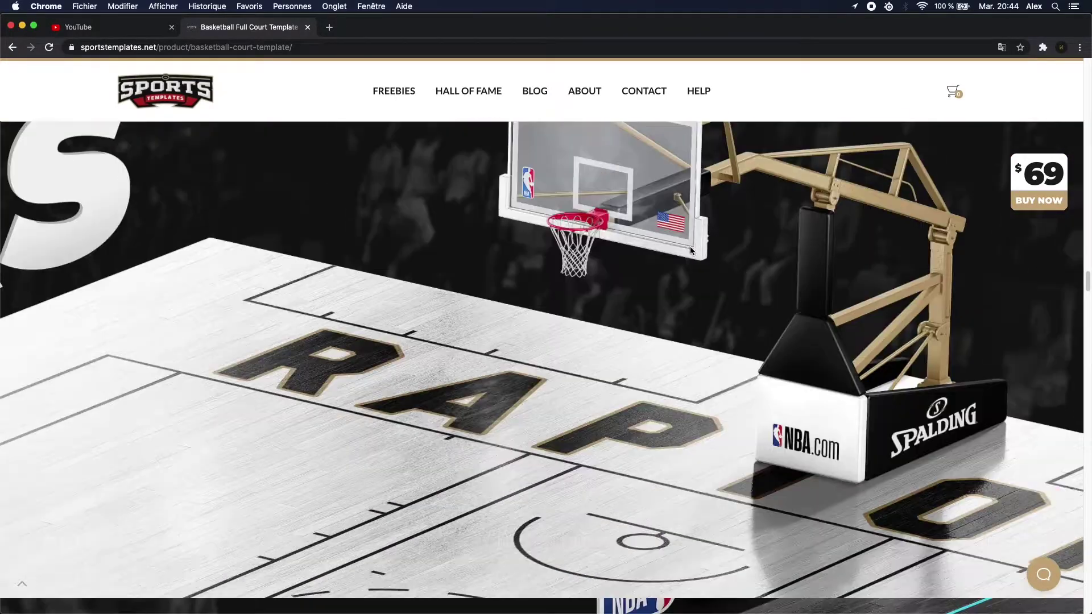
scroll(690, 250, "down", 5)
scroll(691, 251, "down", 4)
scroll(691, 251, "down", 4)
scroll(690, 251, "down", 1)
scroll(690, 251, "down", 5)
scroll(690, 251, "down", 4)
scroll(690, 251, "down", 2)
scroll(692, 251, "down", 5)
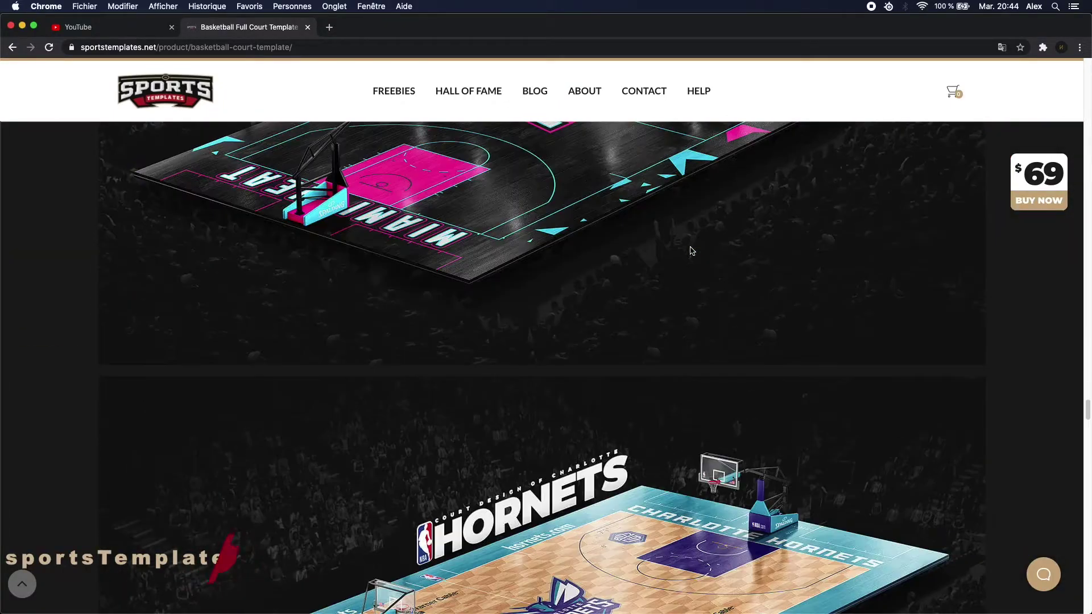
scroll(692, 251, "down", 4)
scroll(692, 250, "down", 1)
scroll(692, 251, "down", 5)
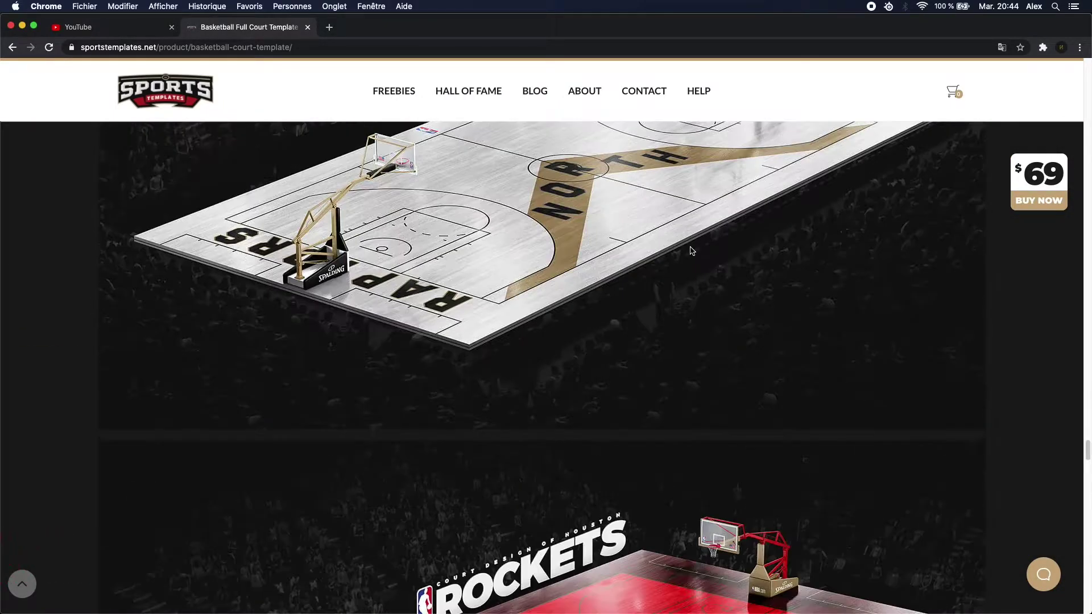
scroll(691, 250, "down", 6)
scroll(691, 251, "down", 4)
scroll(692, 251, "down", 1)
scroll(691, 250, "down", 7)
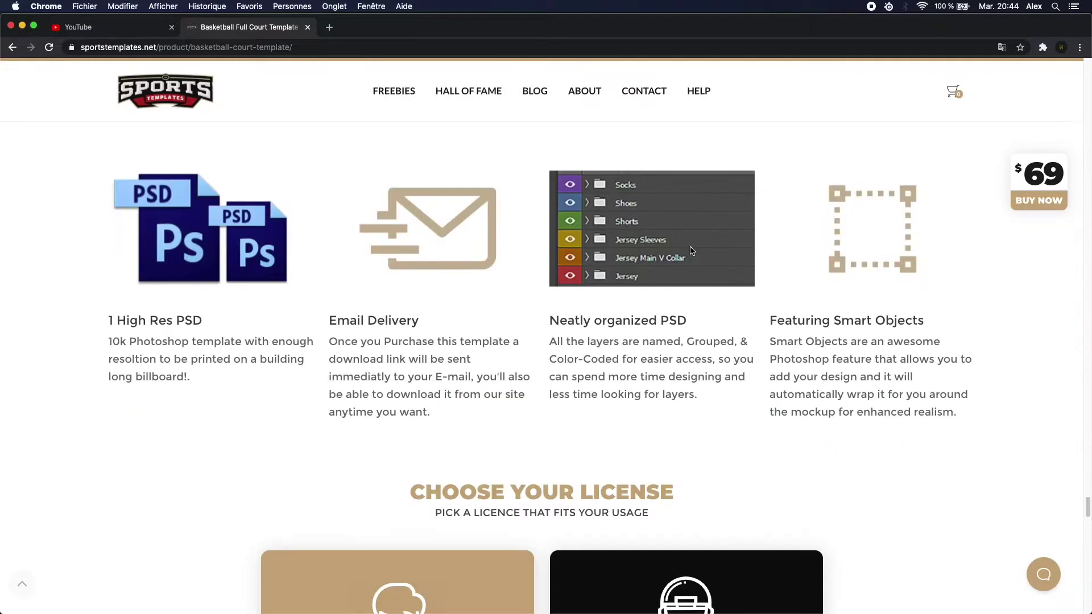
scroll(691, 250, "down", 4)
scroll(691, 251, "down", 7)
scroll(691, 251, "down", 5)
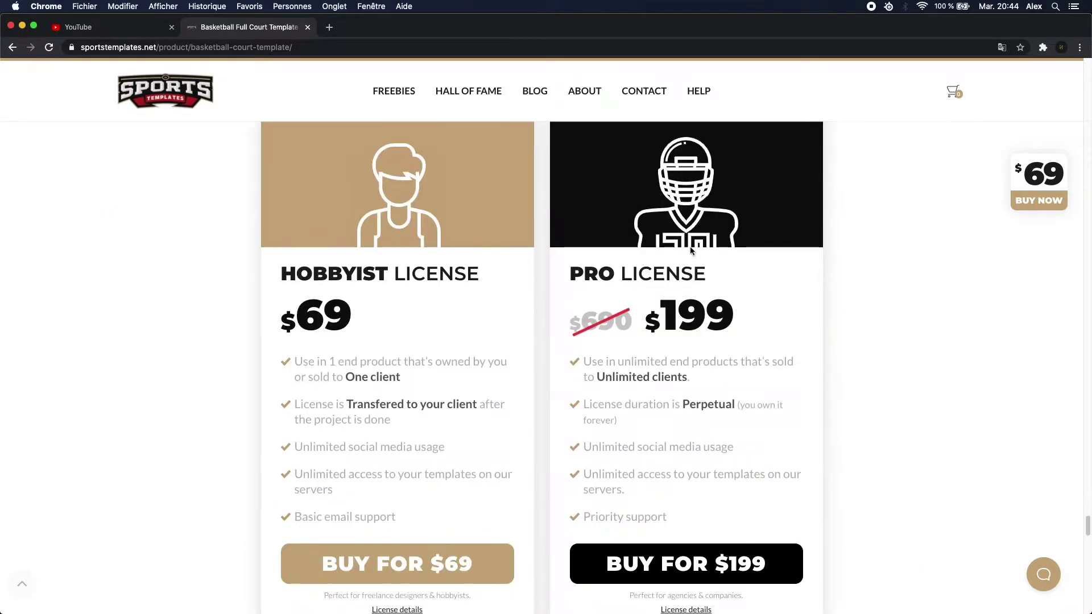
scroll(691, 250, "down", 7)
scroll(692, 251, "down", 1)
scroll(692, 251, "down", 2)
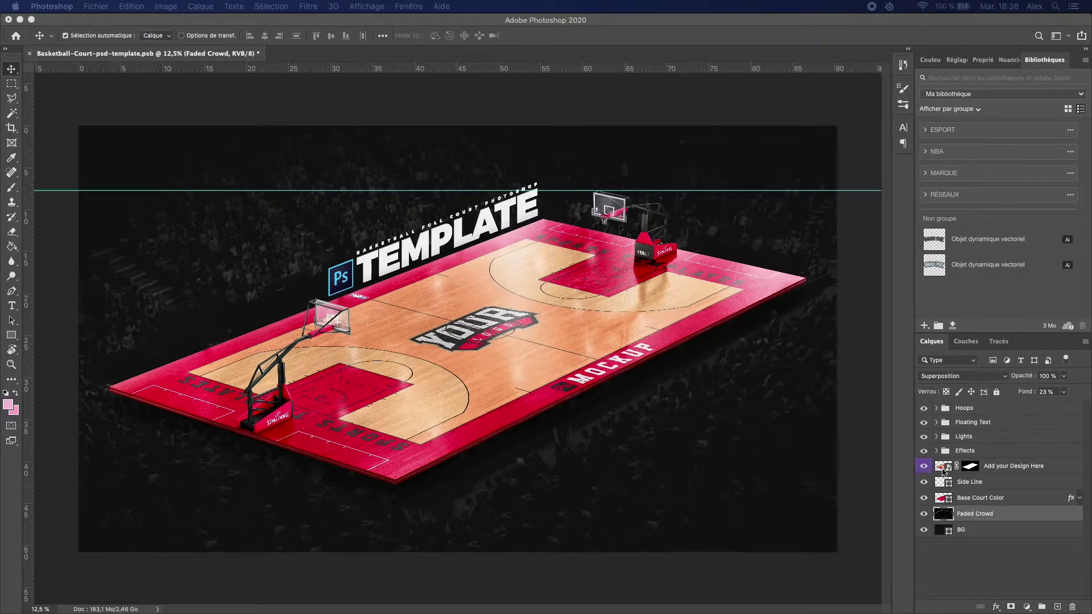
Select the Add your Design Here layer and open its smart object for editing
left_click(947, 470)
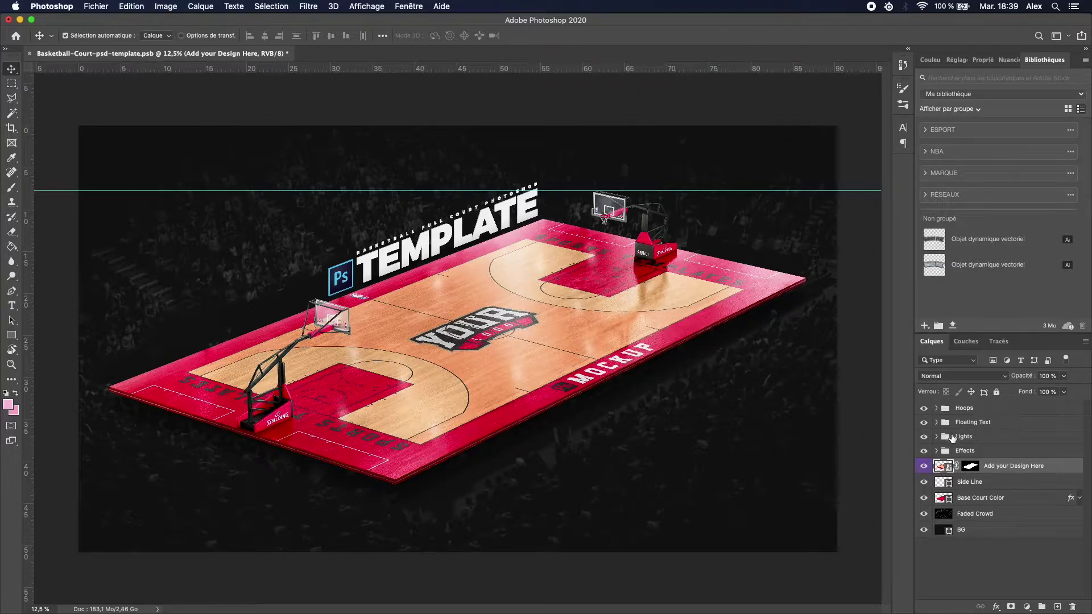
double_click(943, 467)
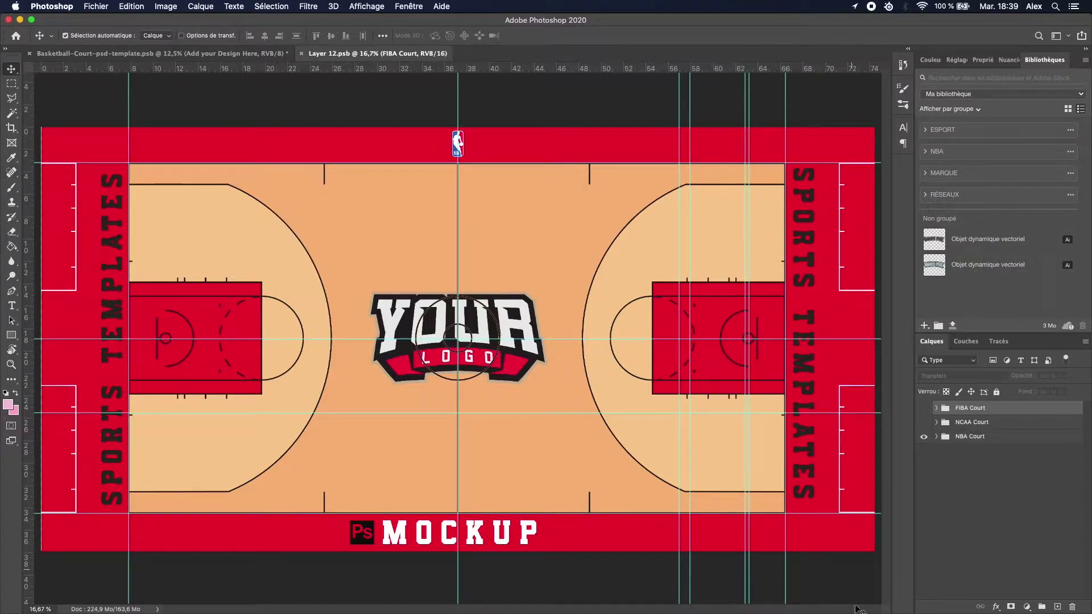
Preview the NCAA and FIBA court markings, then leave the NBA Court layout visible
left_click(926, 436)
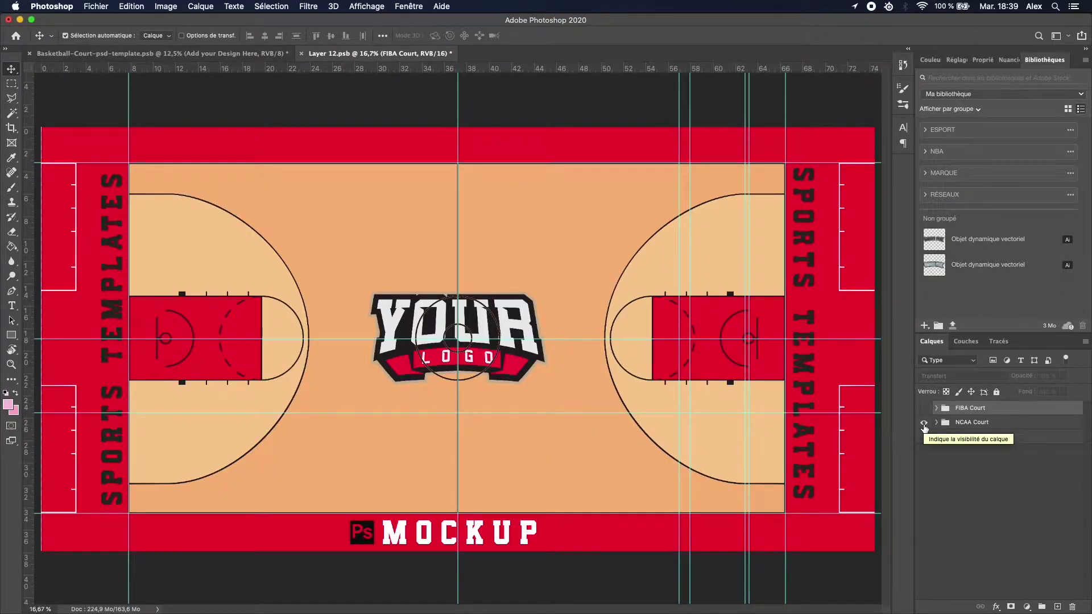
left_click(924, 423)
left_click(924, 408)
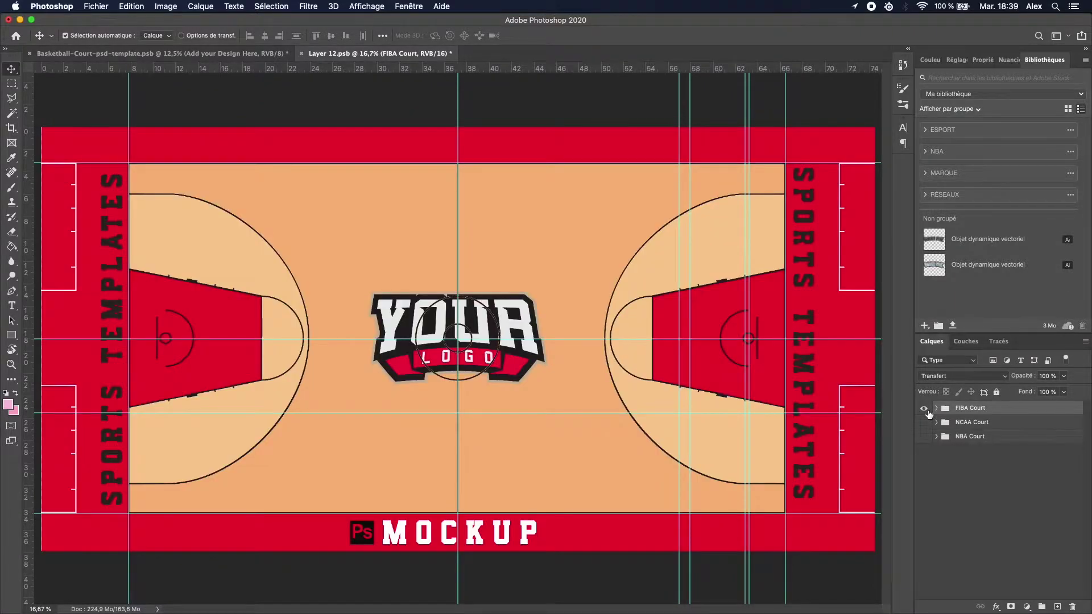
left_click(924, 408)
left_click(924, 436)
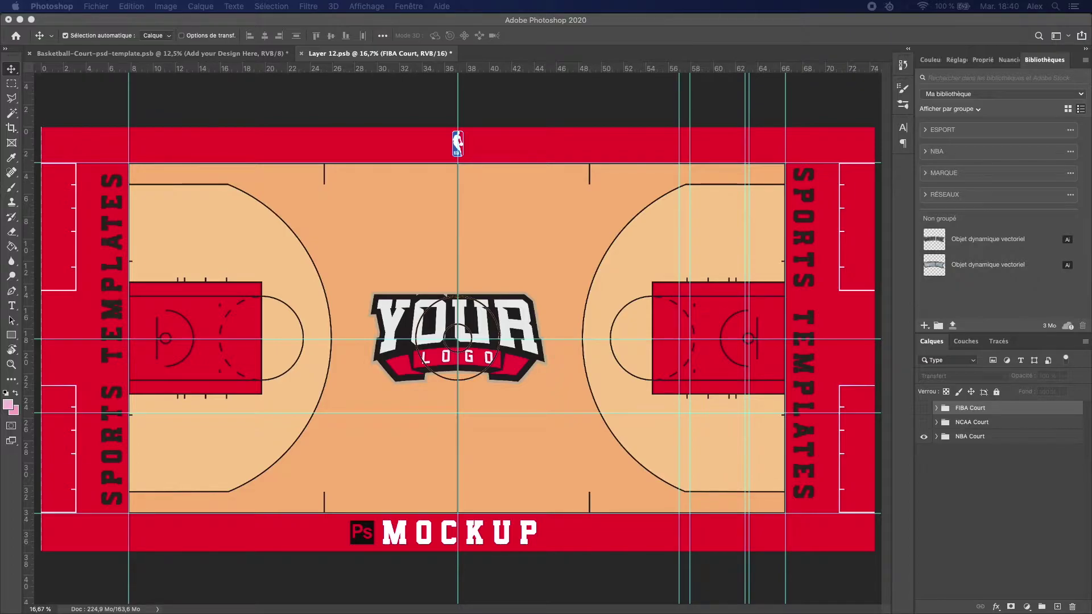
Paste the Bucks deer logo as a new visible layer in the NBA Court group
left_click(936, 438)
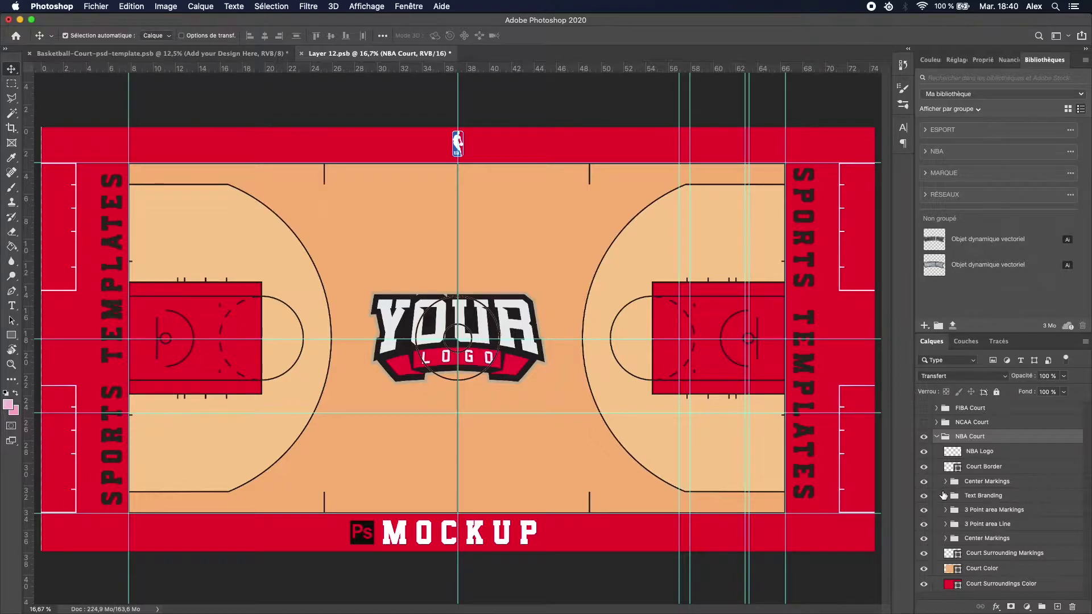
key("super+v")
left_click(923, 454)
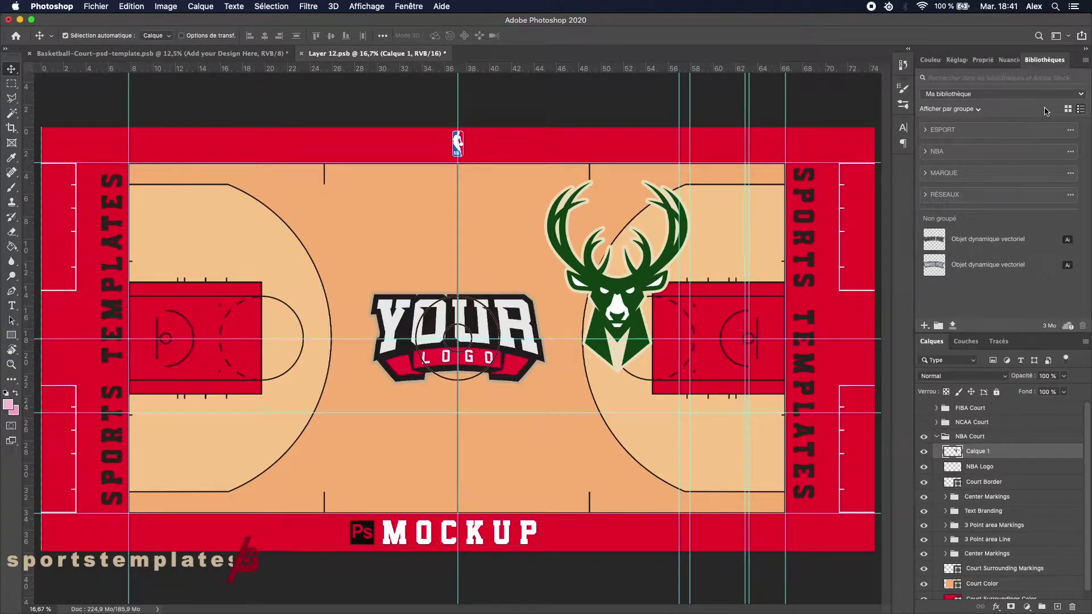
Sample the deer logo's dark green as the foreground colour
scroll(629, 290, "up", 2)
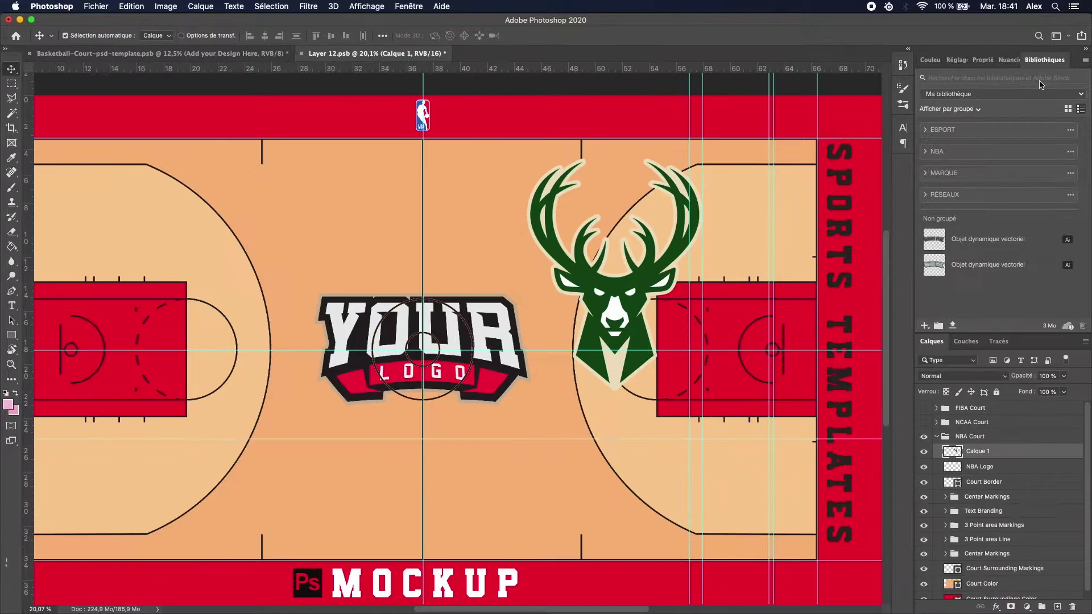
left_click(930, 59)
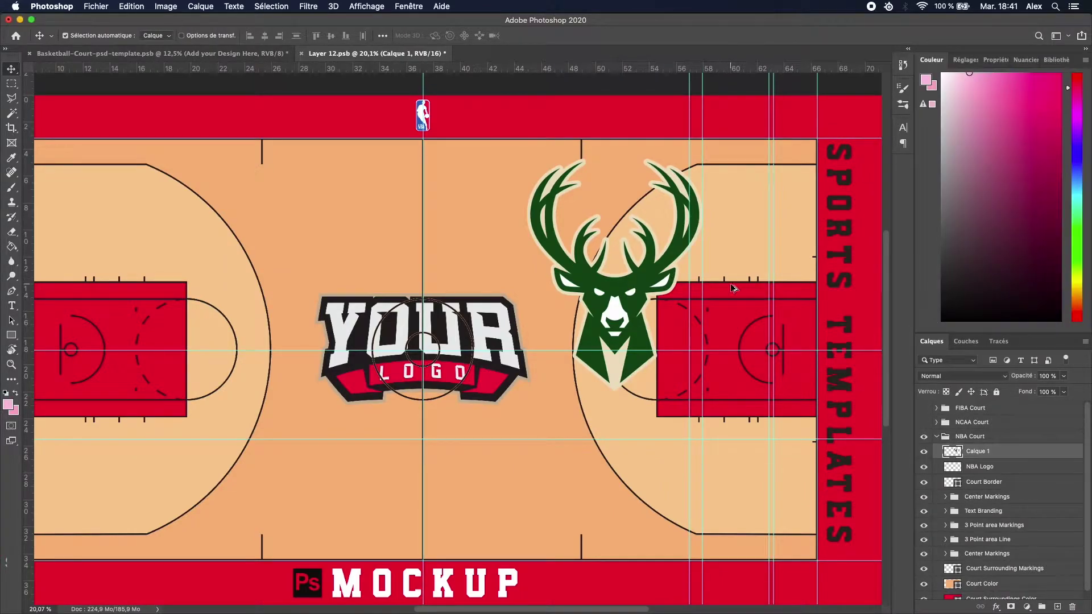
scroll(631, 285, "down", 2)
key("b")
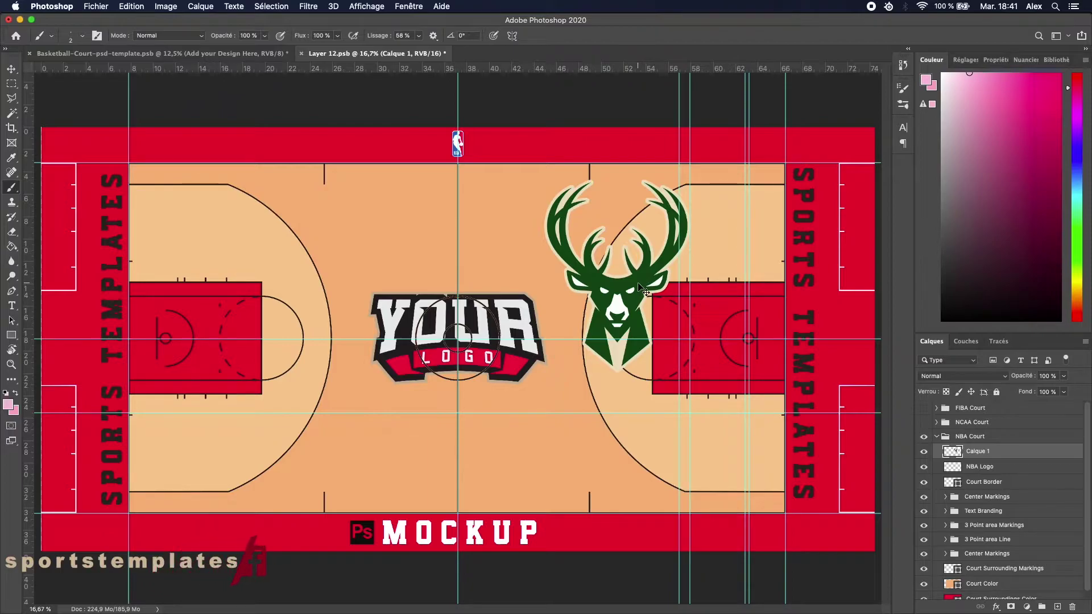
left_click(645, 278, "alt")
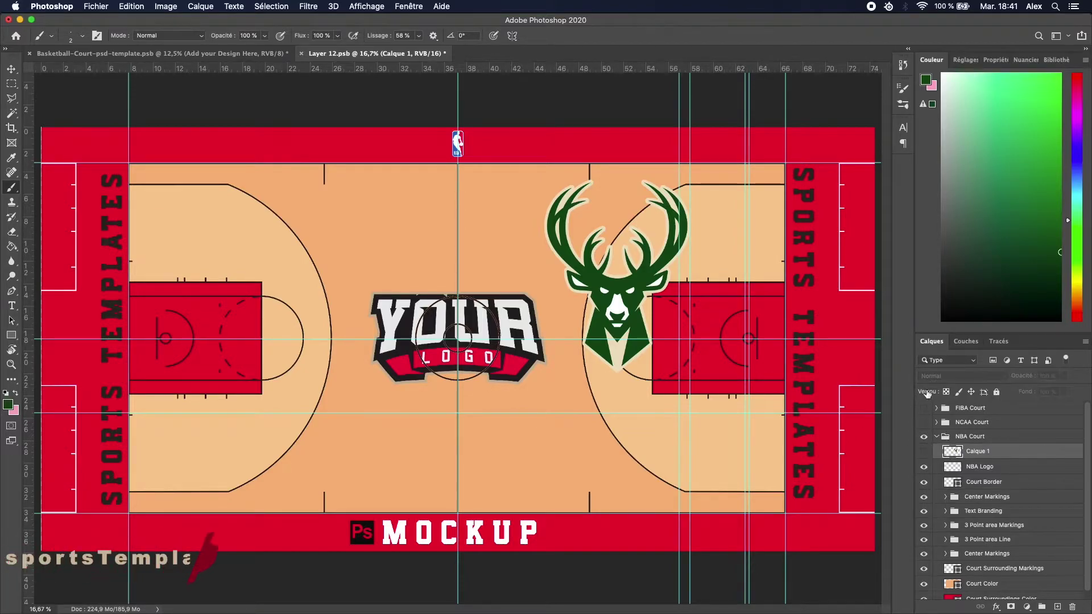
Hide the deer logo layer and open the Court Surroundings Color fill settings
left_click(924, 451)
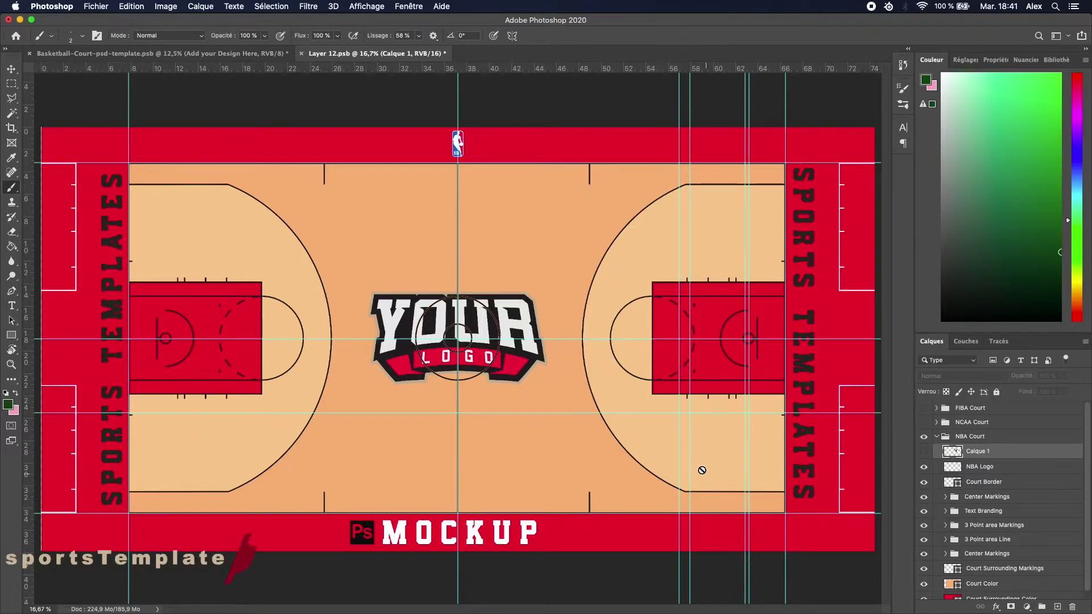
left_click(953, 593)
double_click(952, 593)
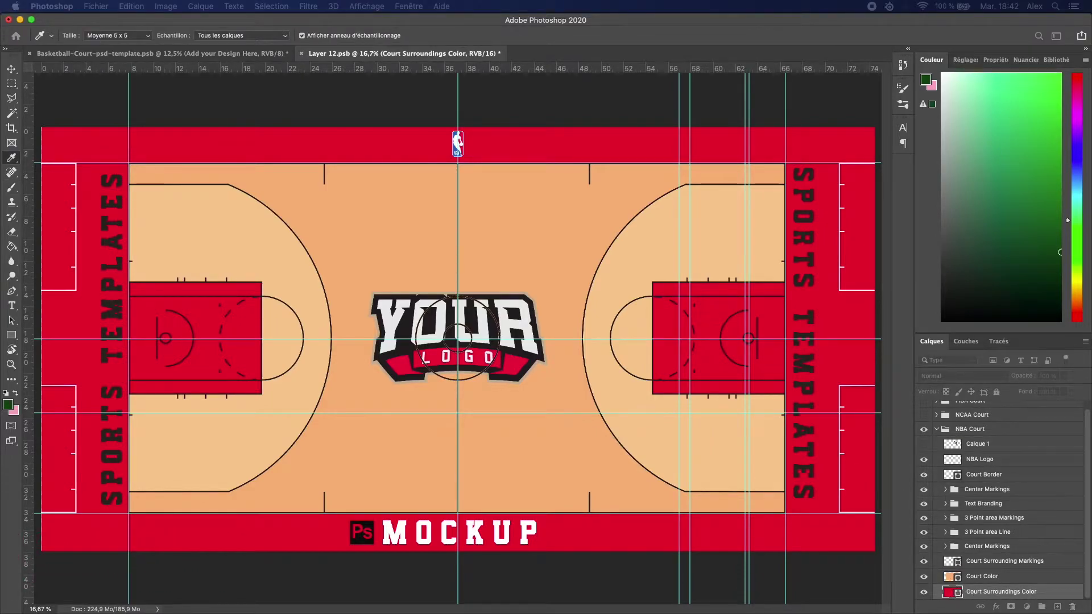
Recolour the court surroundings dark green and select the red Lane Color layer
left_click(10, 402)
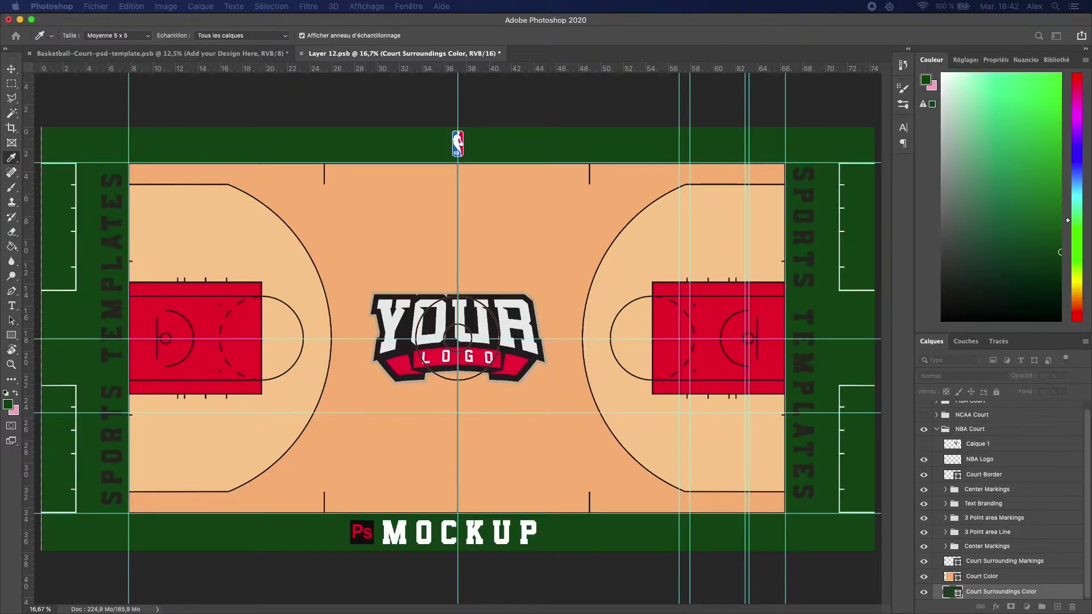
key("b")
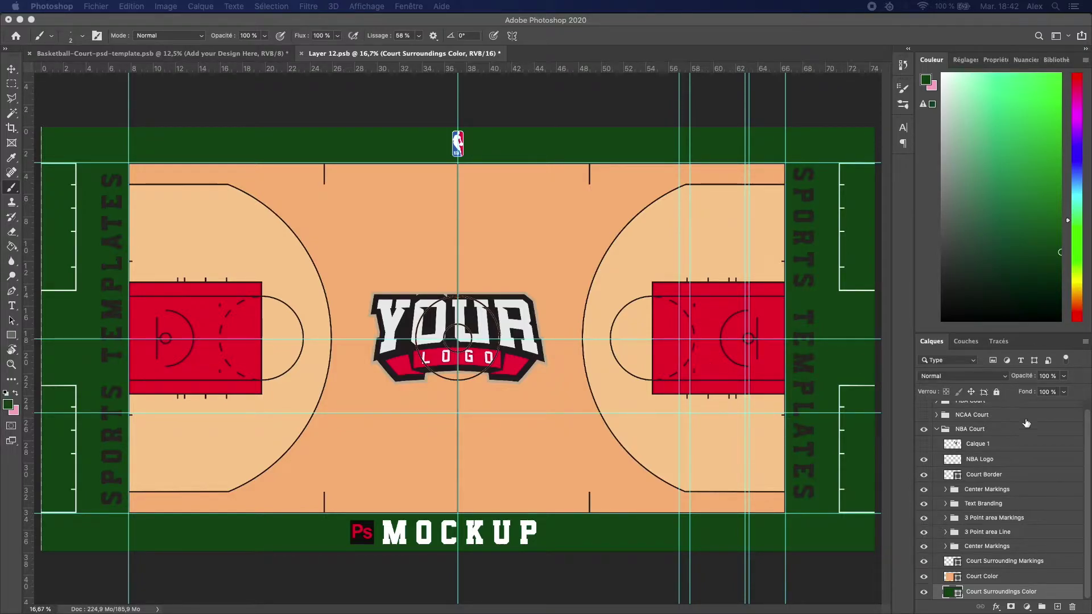
left_click(770, 367)
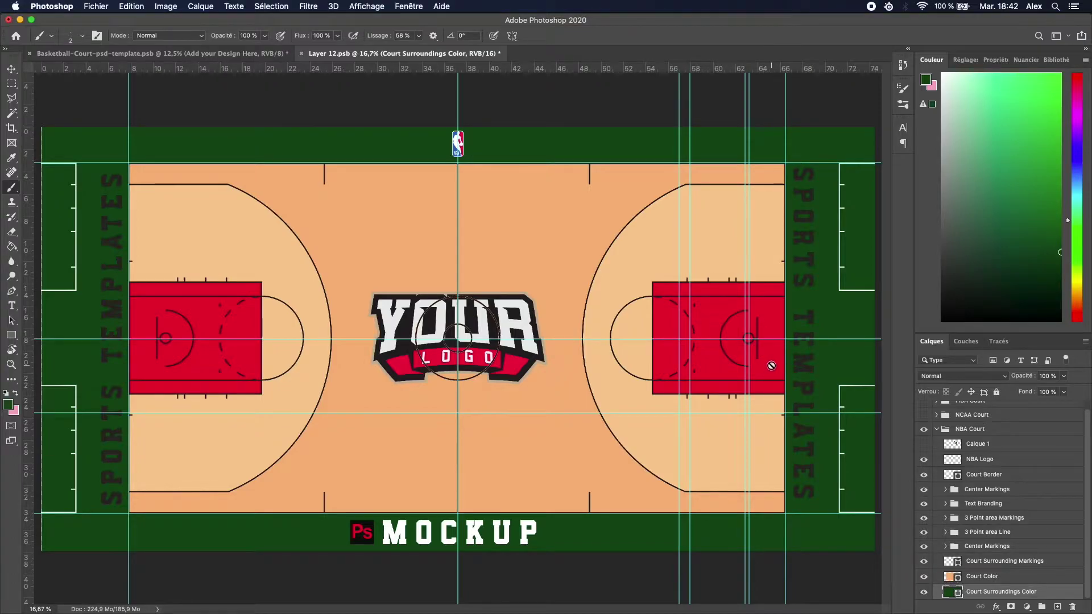
key("v")
left_click(771, 365)
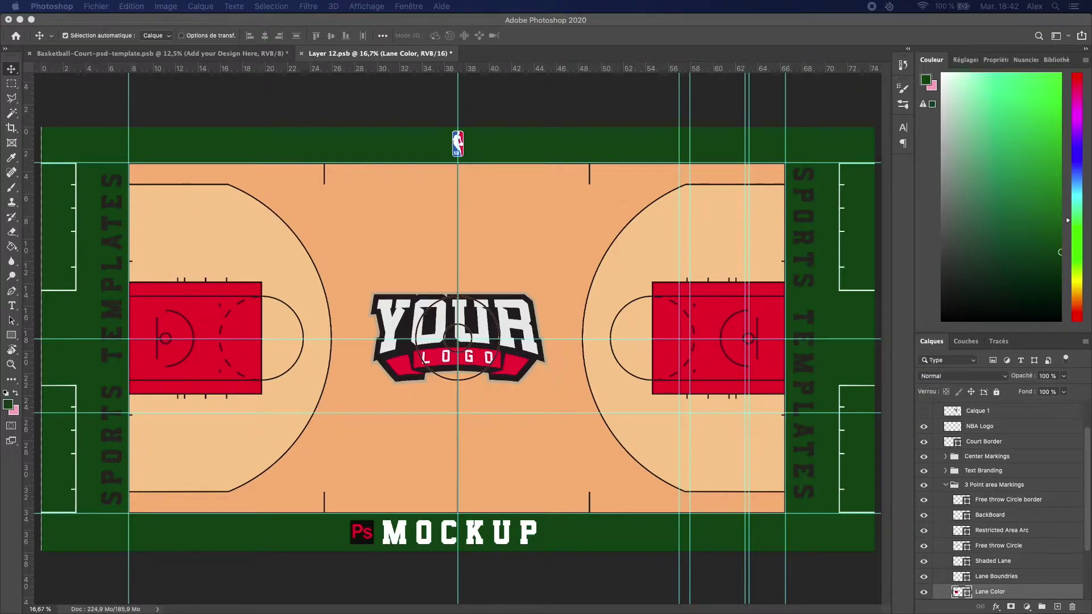
left_click(693, 287)
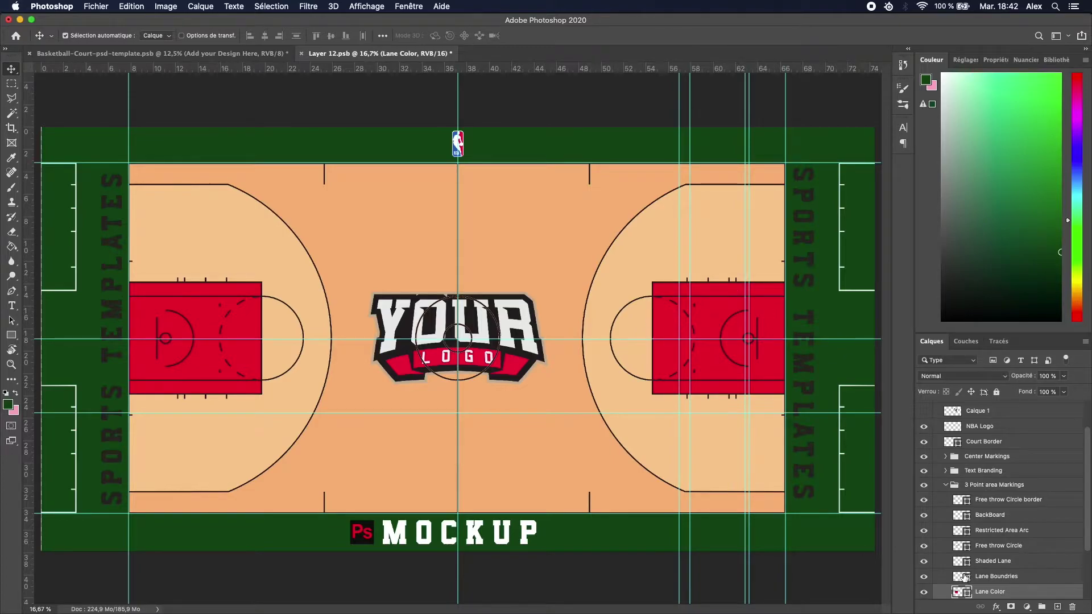
Fill the red lanes on the Lane Color layer with the dark green foreground
key("i")
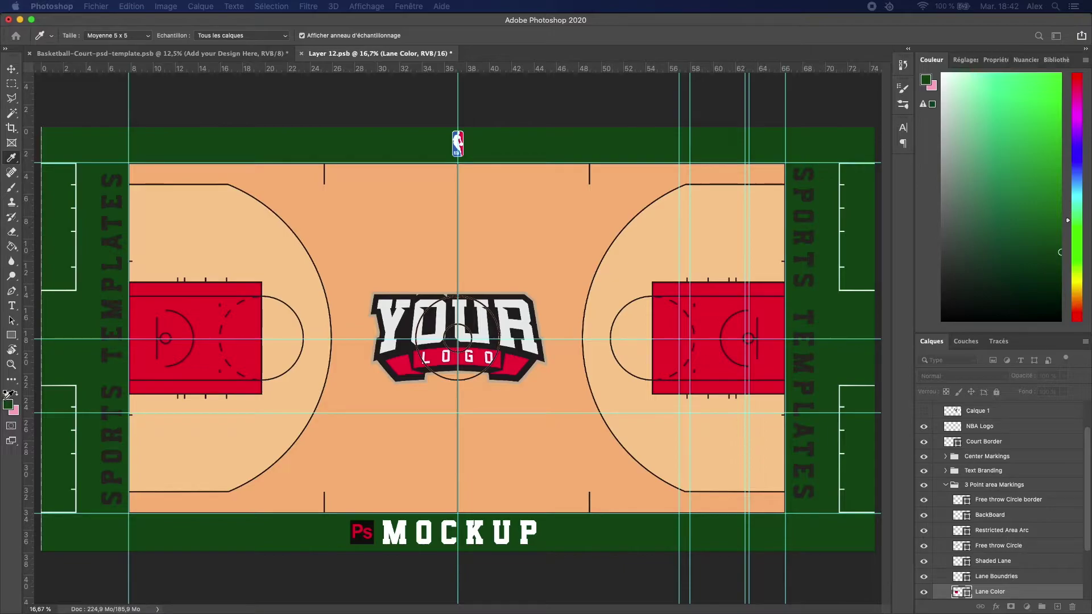
key("alt+shift+BackSpace")
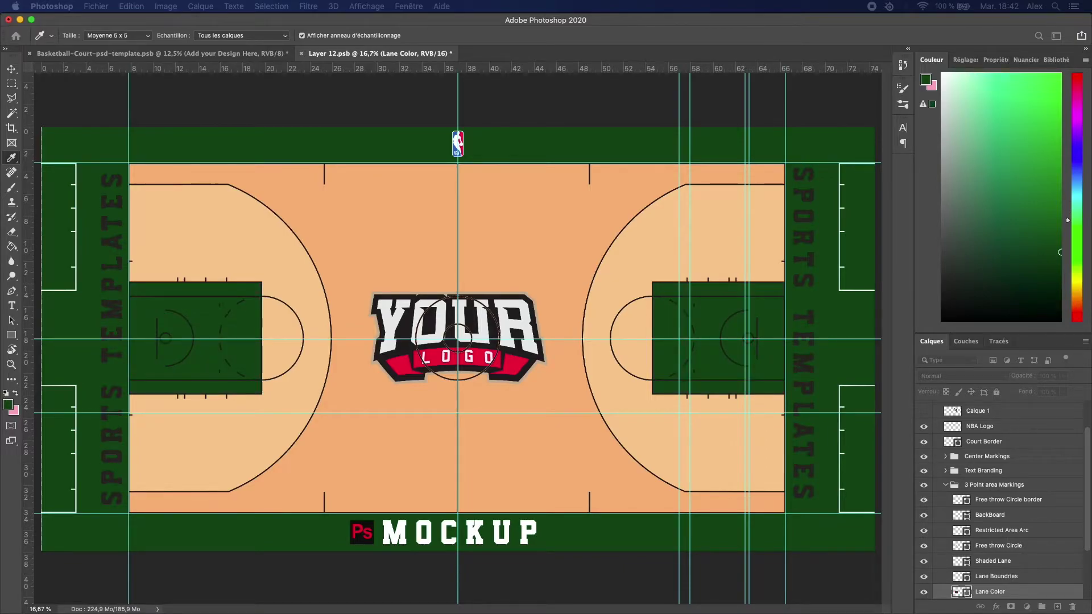
key("v")
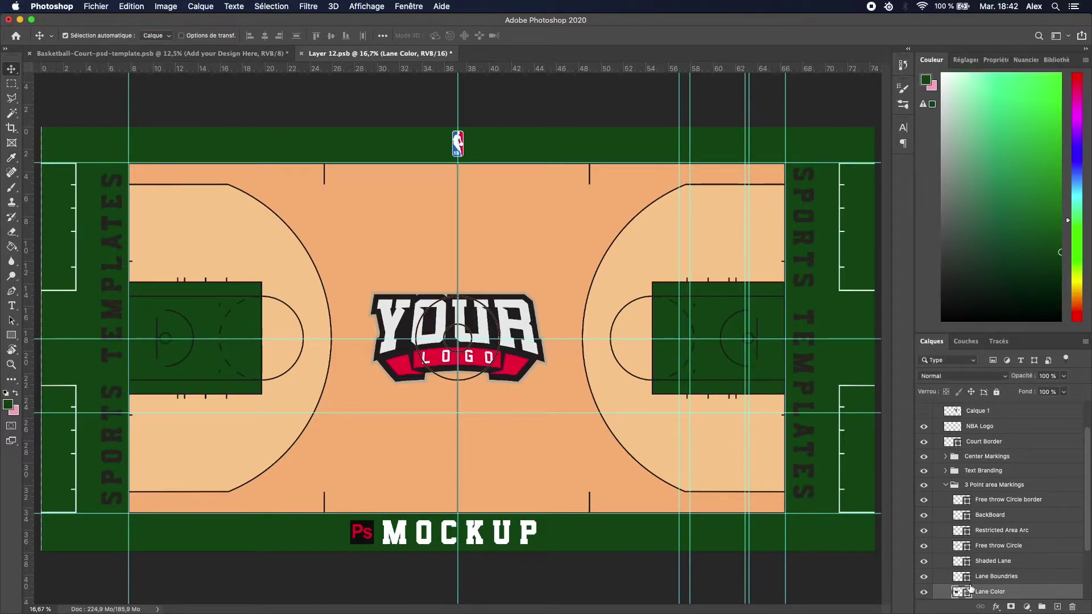
scroll(971, 589, "down", 1)
Invert the Lane Boundries layer so the boundary lines turn white
left_click(965, 555)
key("i")
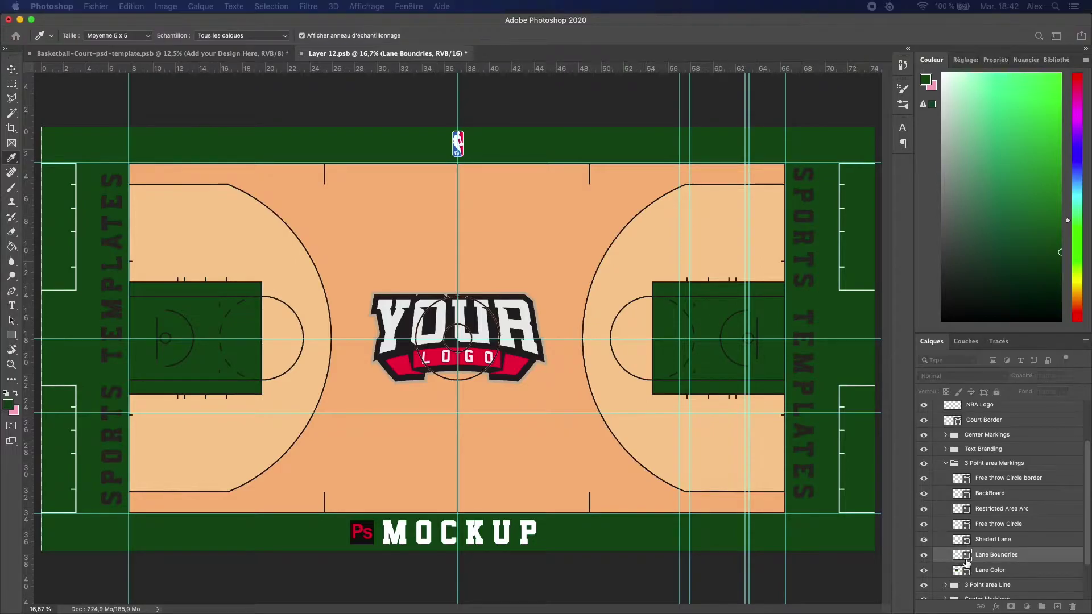
key("ctrl+i")
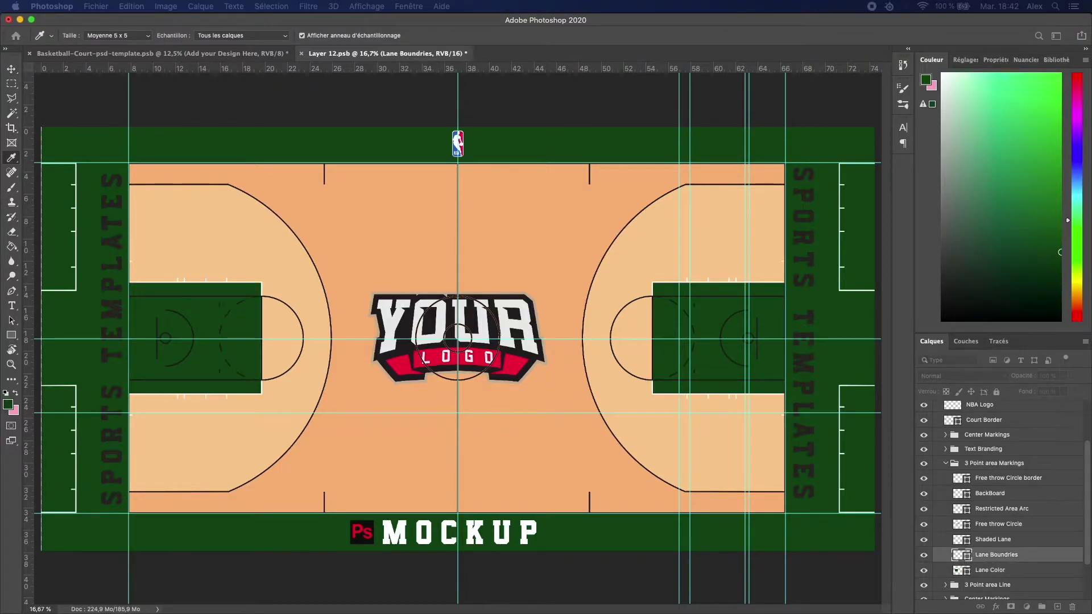
key("v")
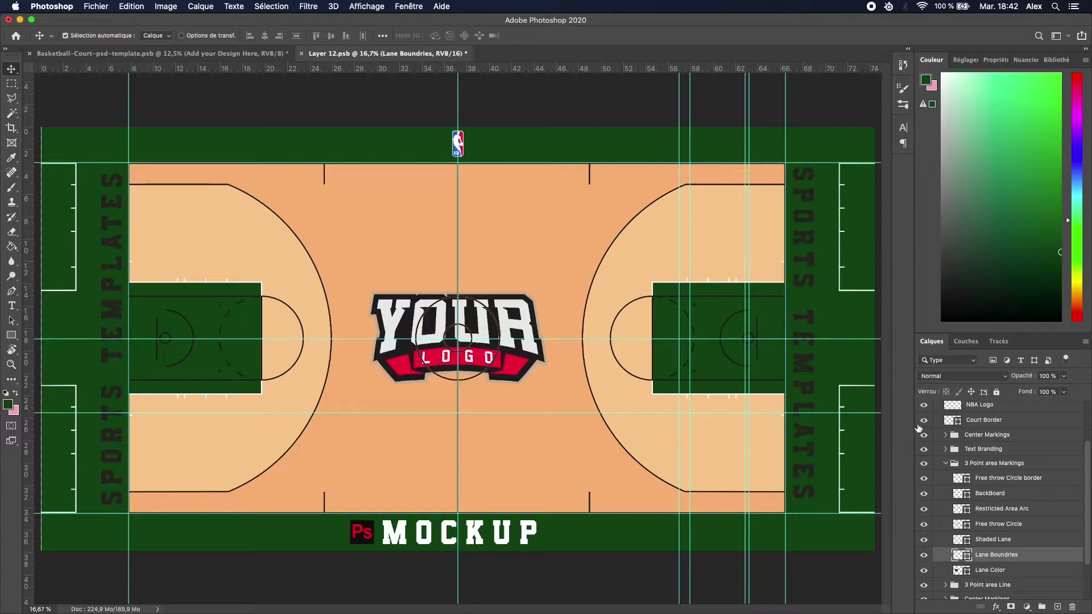
Turn the Free throw Circle layer's circles white
left_click(964, 540)
key("i")
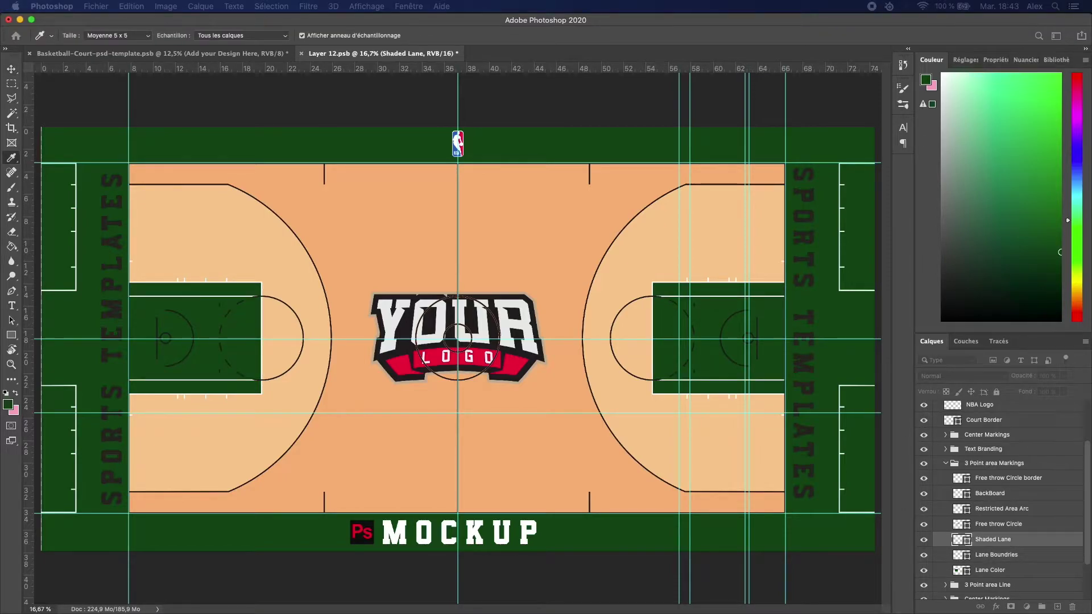
key("v")
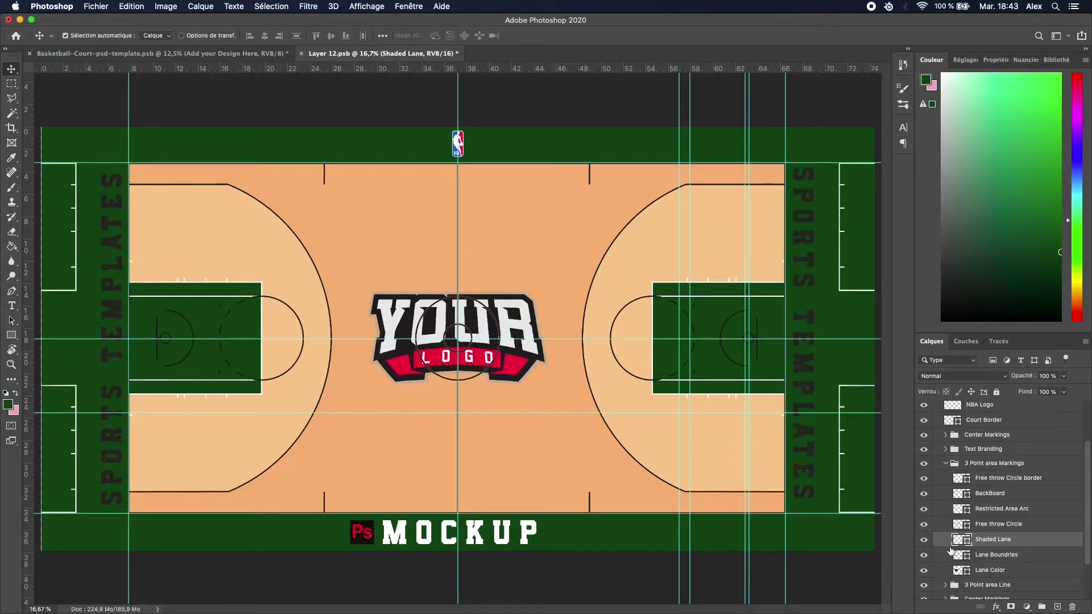
left_click(955, 525)
key("i")
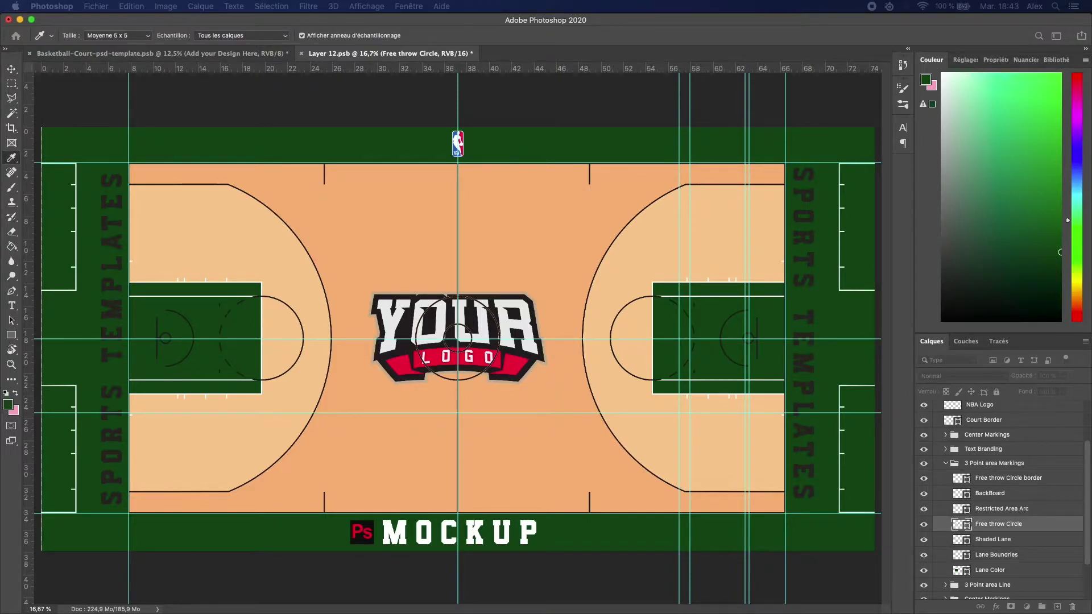
left_click_drag(458, 339, 457, 338)
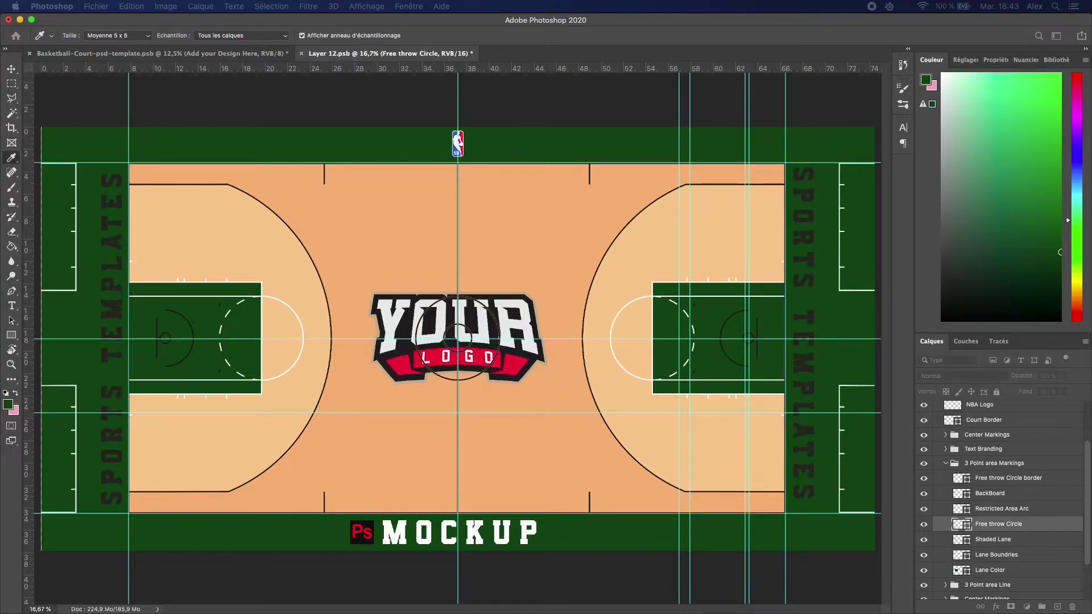
key("v")
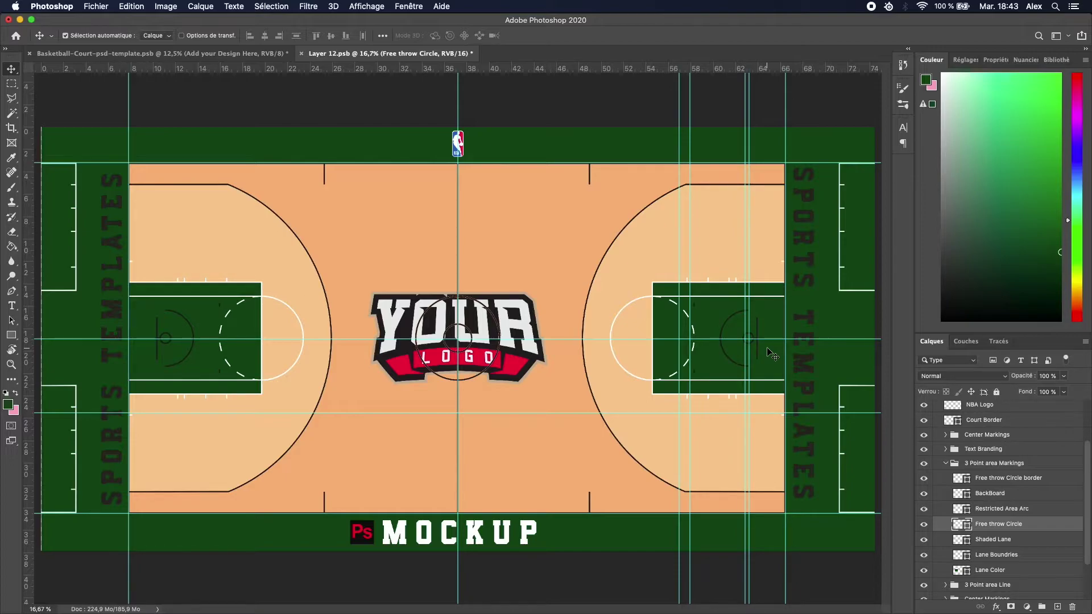
Turn the restricted area arcs white and select the Free throw Circle border layer
left_click(965, 511)
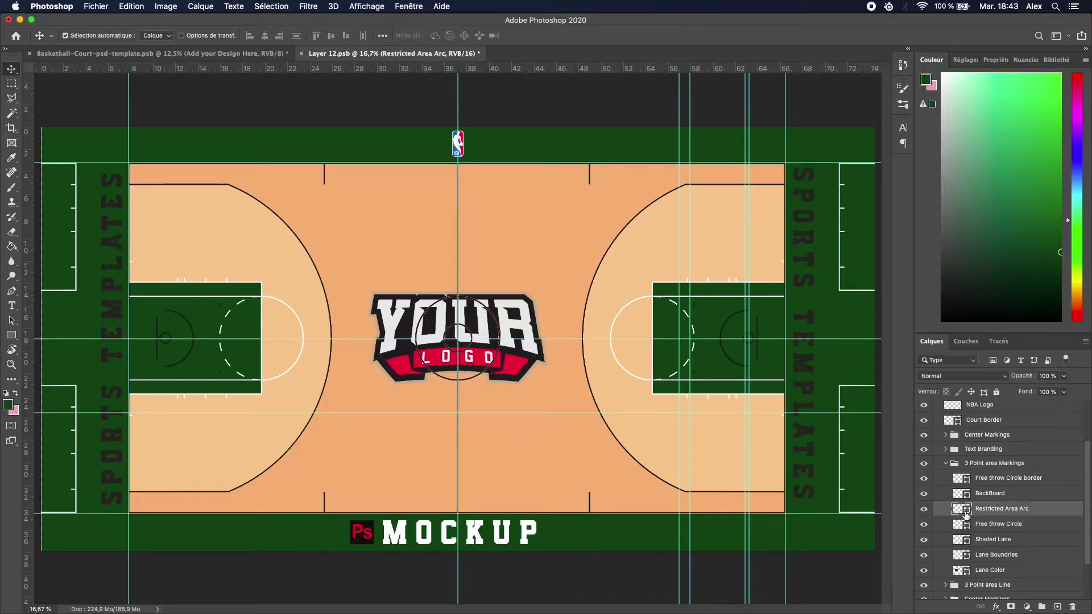
key("i")
key("v")
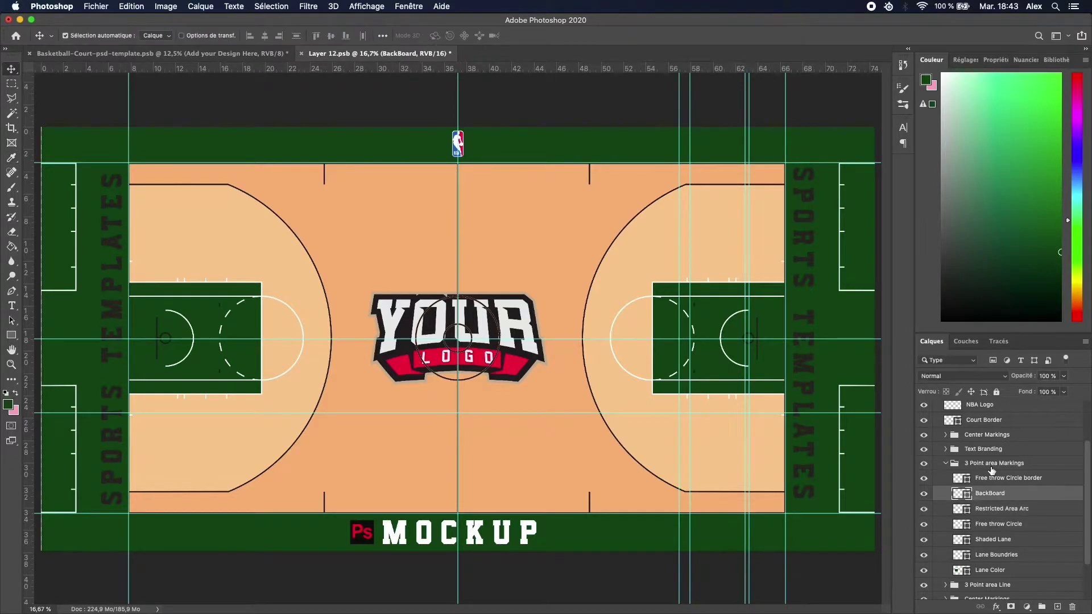
left_click(962, 478)
key("i")
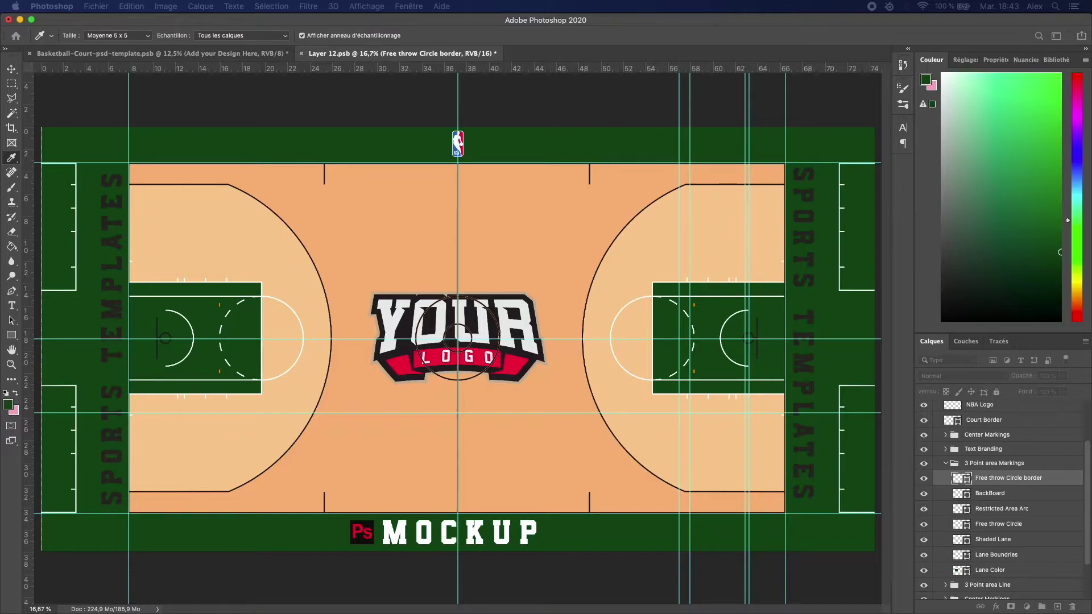
key("v")
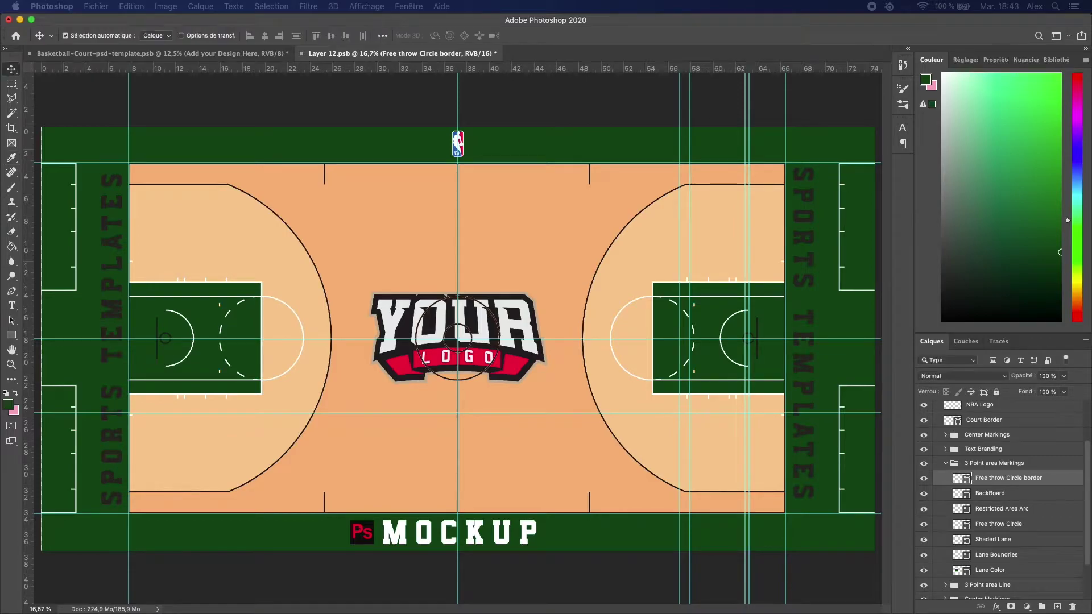
Recolour the BackBoard layer gold
left_click(761, 349)
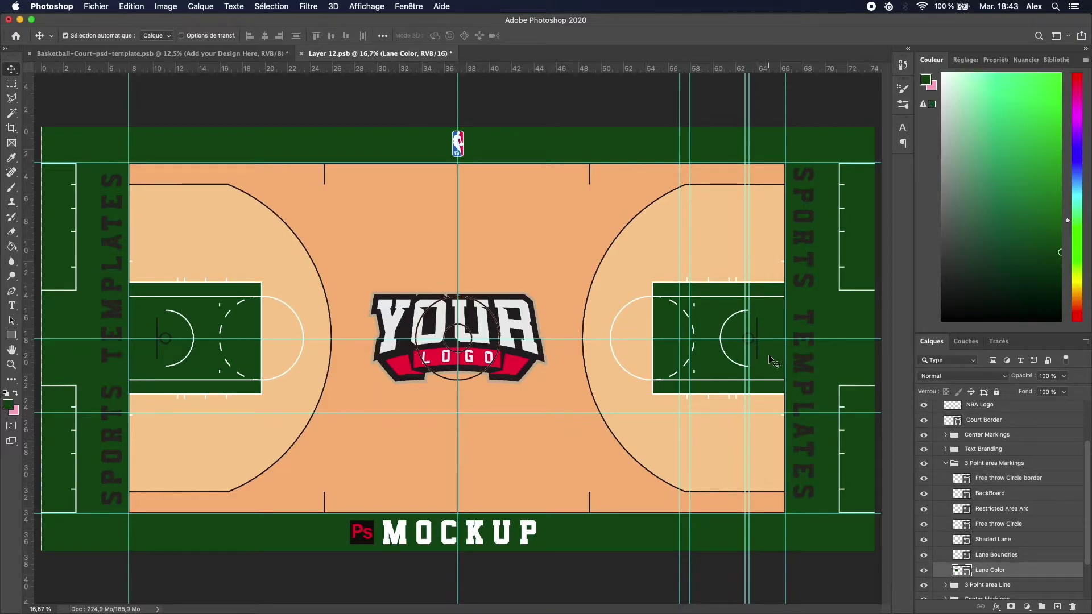
left_click(762, 361)
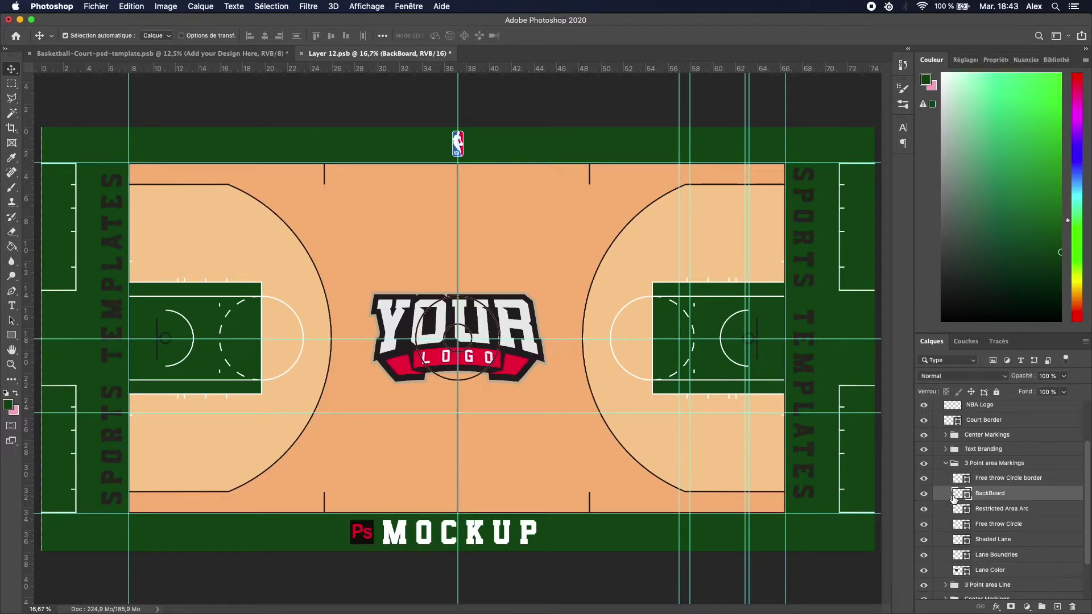
key("i")
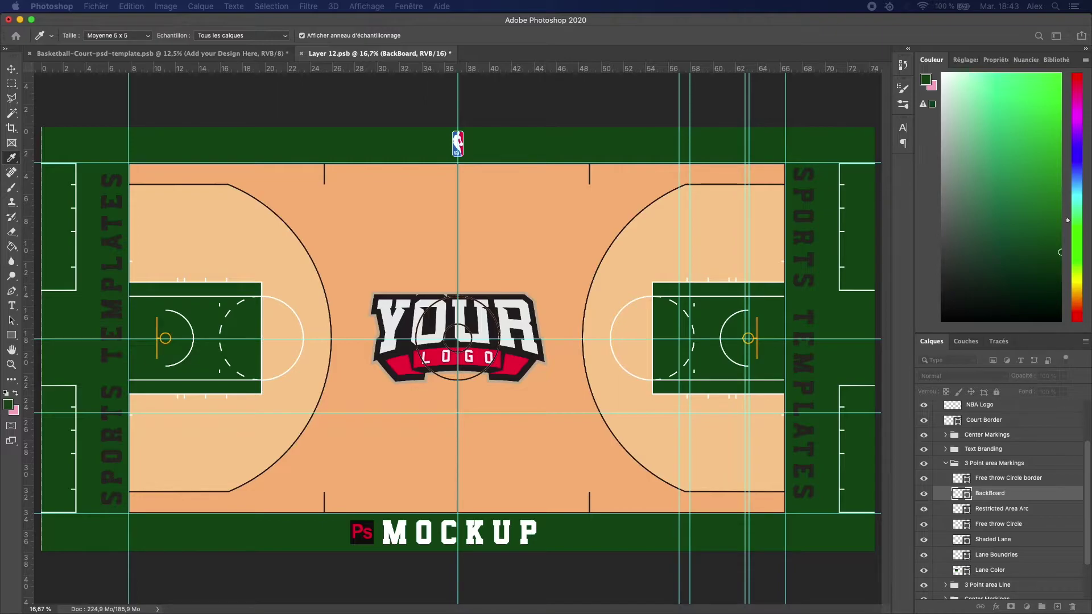
key("v")
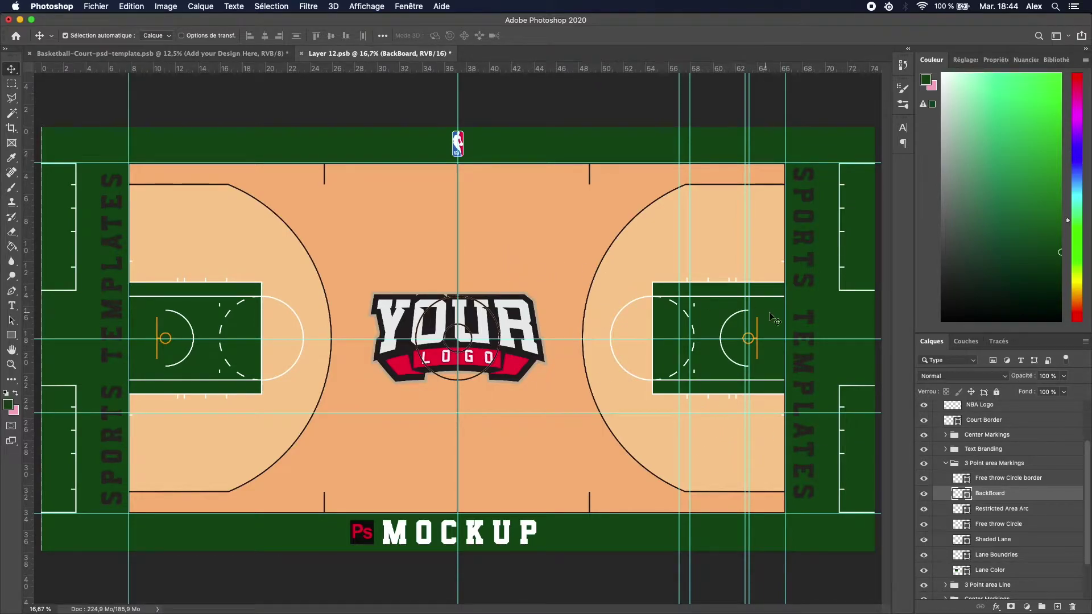
scroll(930, 490, "up", 4)
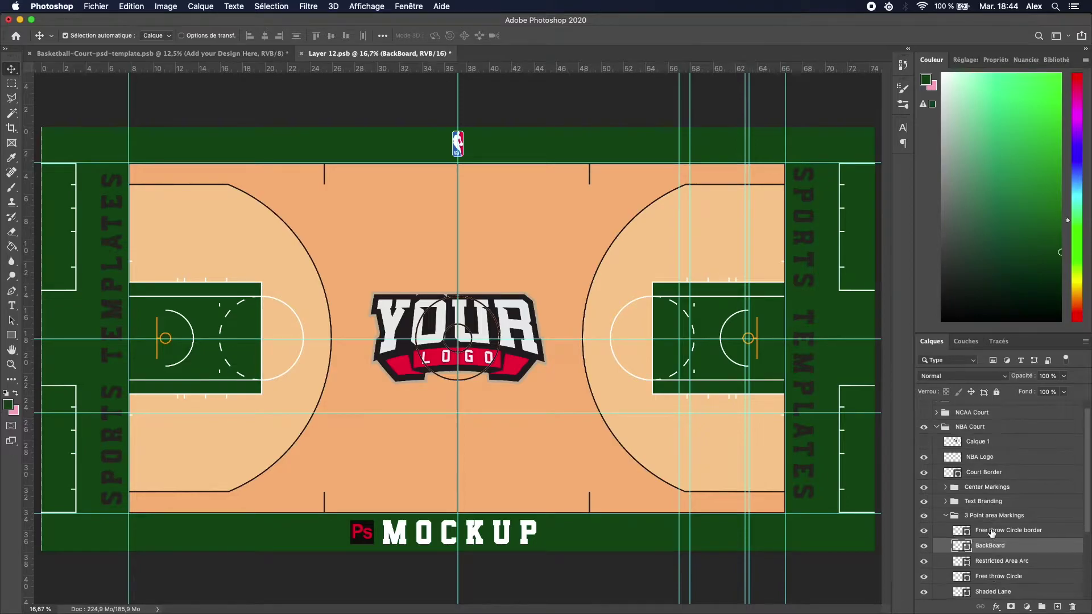
Collapse 3 Point area Markings, expand Center Markings, and briefly preview the FIBA and NCAA designs
scroll(930, 490, "up", 1)
left_click(945, 525)
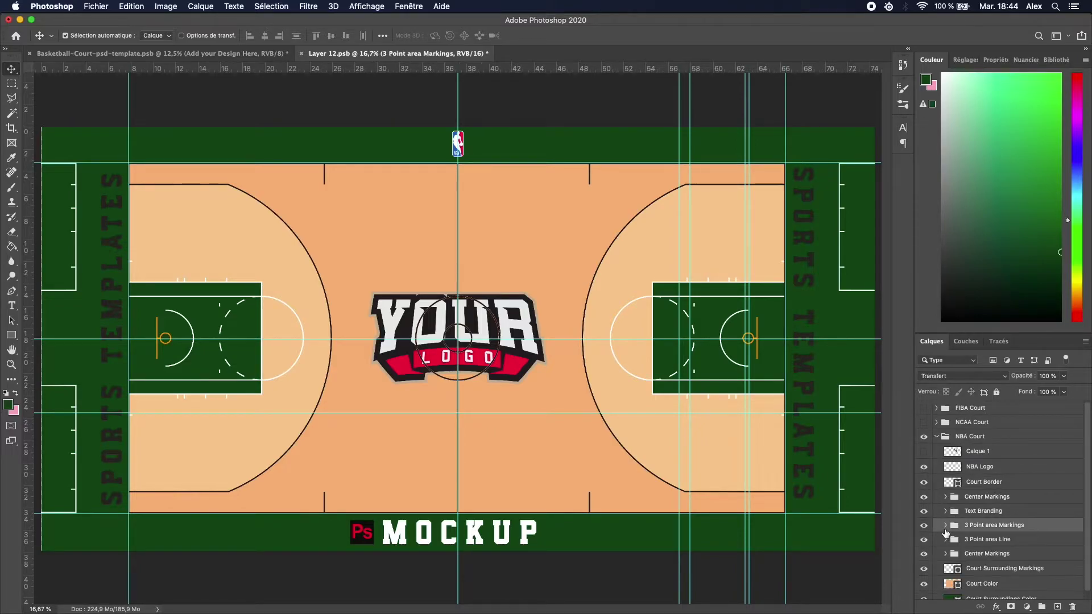
left_click(946, 497)
left_click(923, 408)
left_click(922, 408)
left_click(922, 421)
left_click(922, 422)
Hide the beige fill inside the 3-point arcs via the 3 Point area Line group
scroll(937, 561, "down", 1)
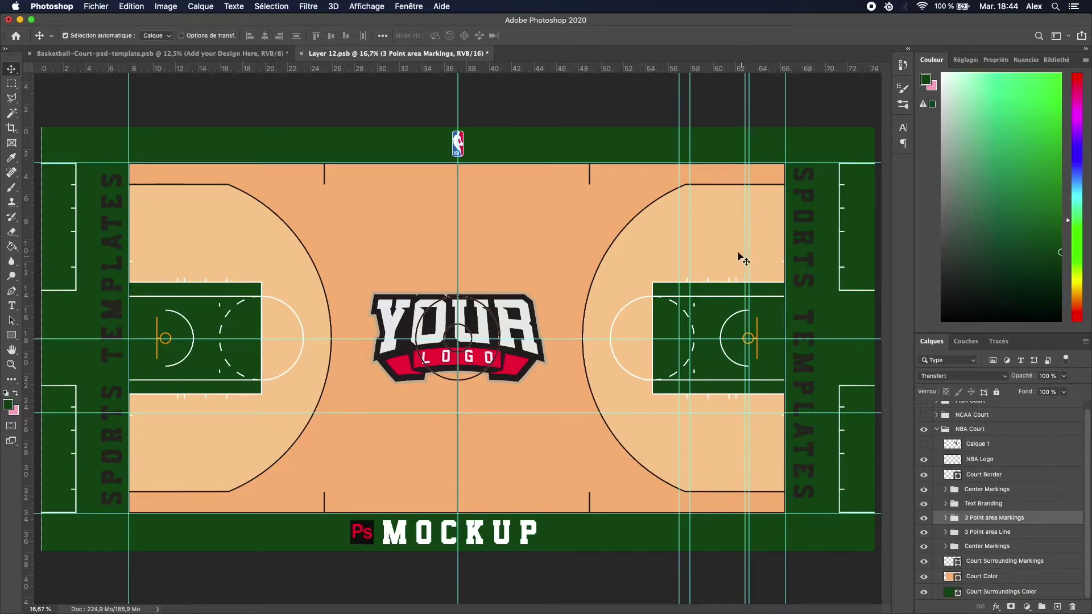
left_click(713, 237)
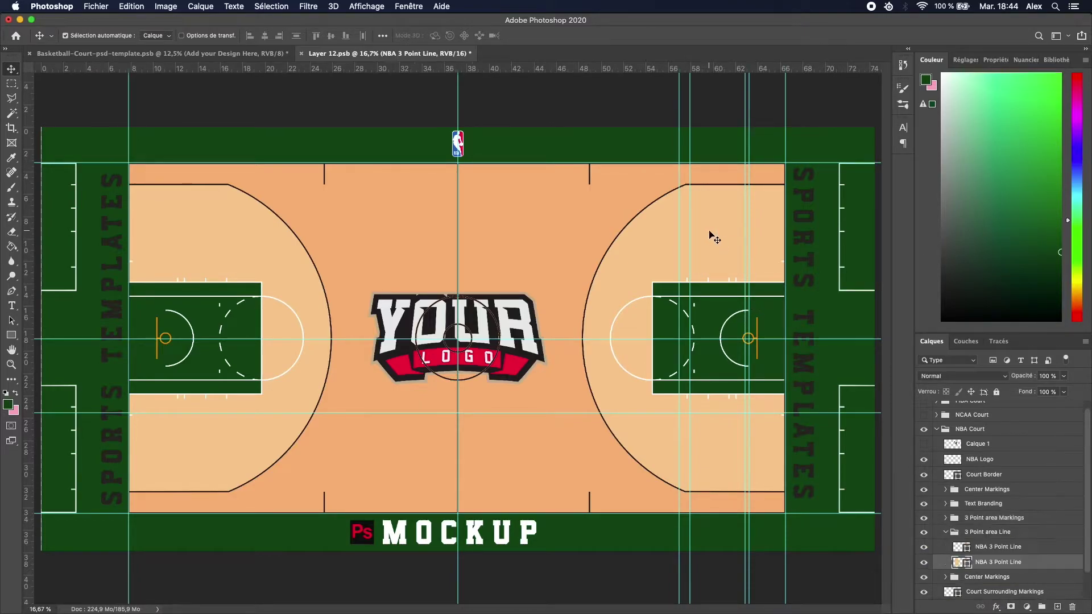
left_click(923, 562)
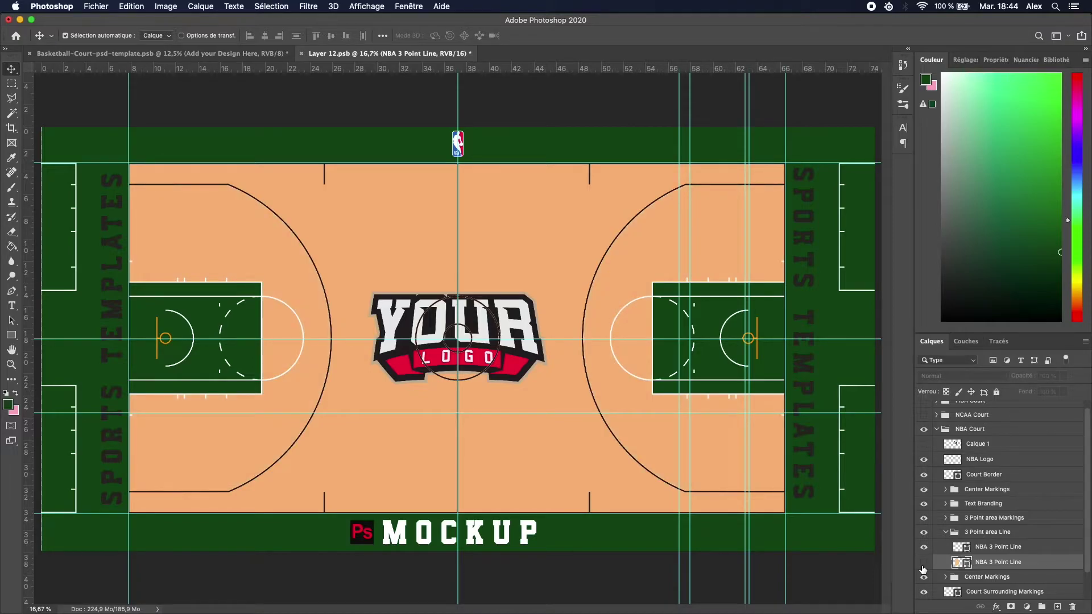
left_click(924, 563)
scroll(947, 556, "down", 2)
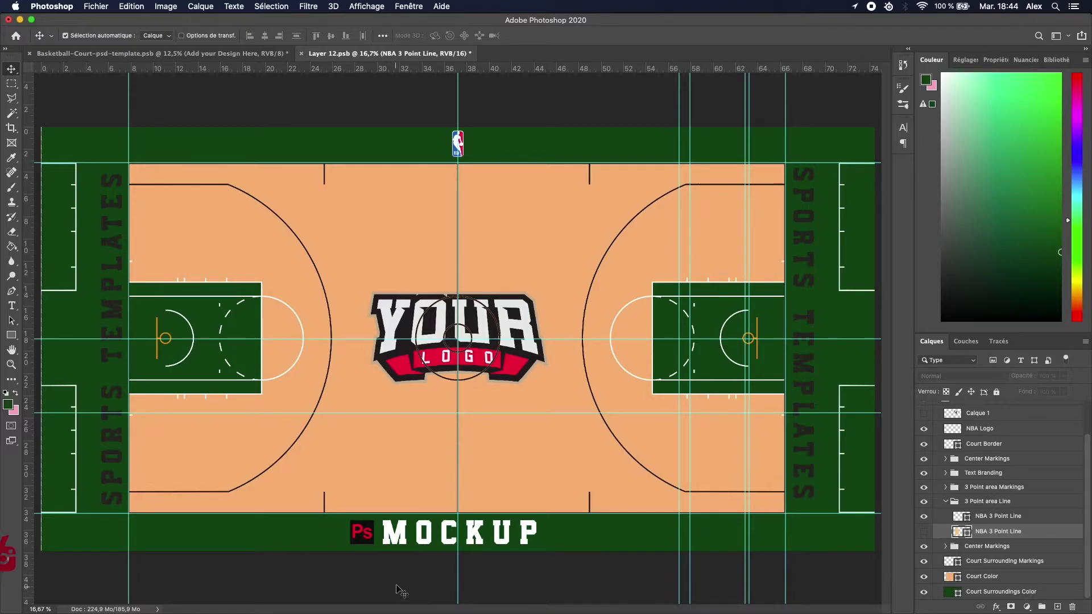
left_click(413, 538)
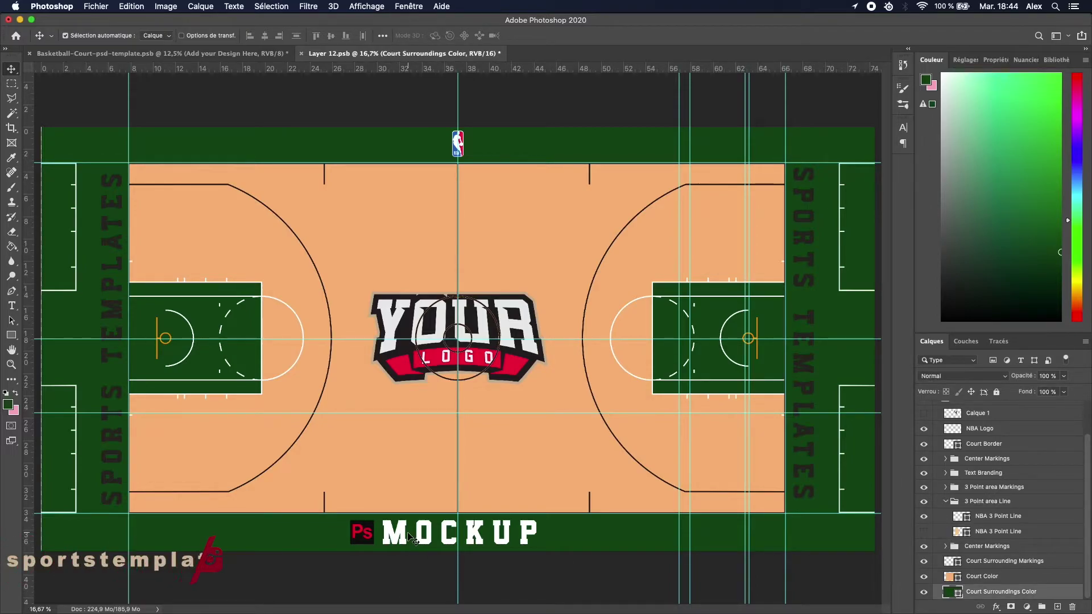
Start editing the MOCKUP text, replacing its missing Predator0316 Slab Bold font
key("t")
left_click(471, 531)
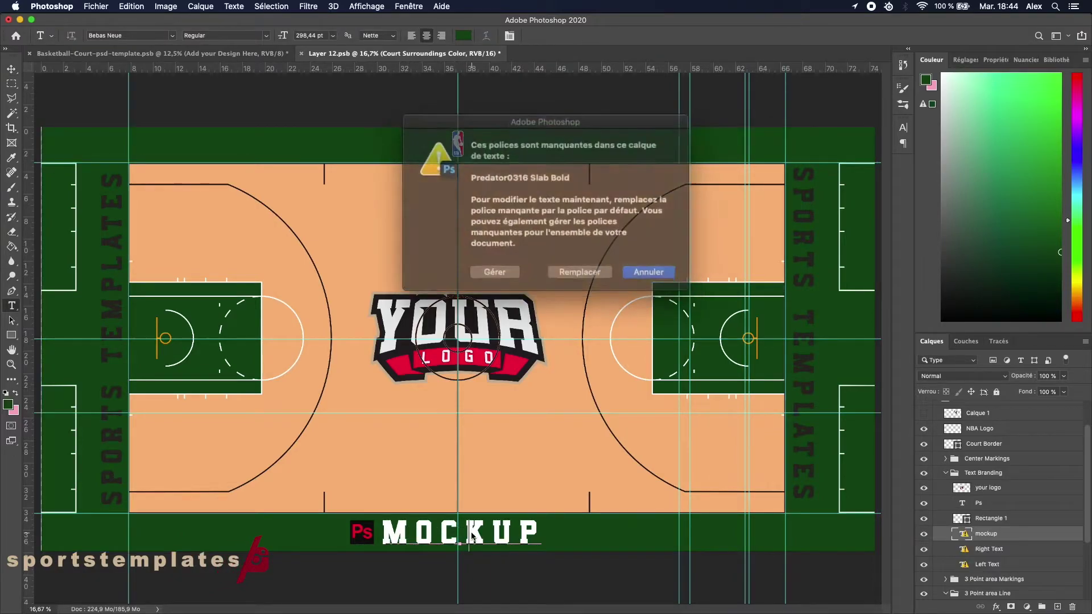
left_click(619, 262)
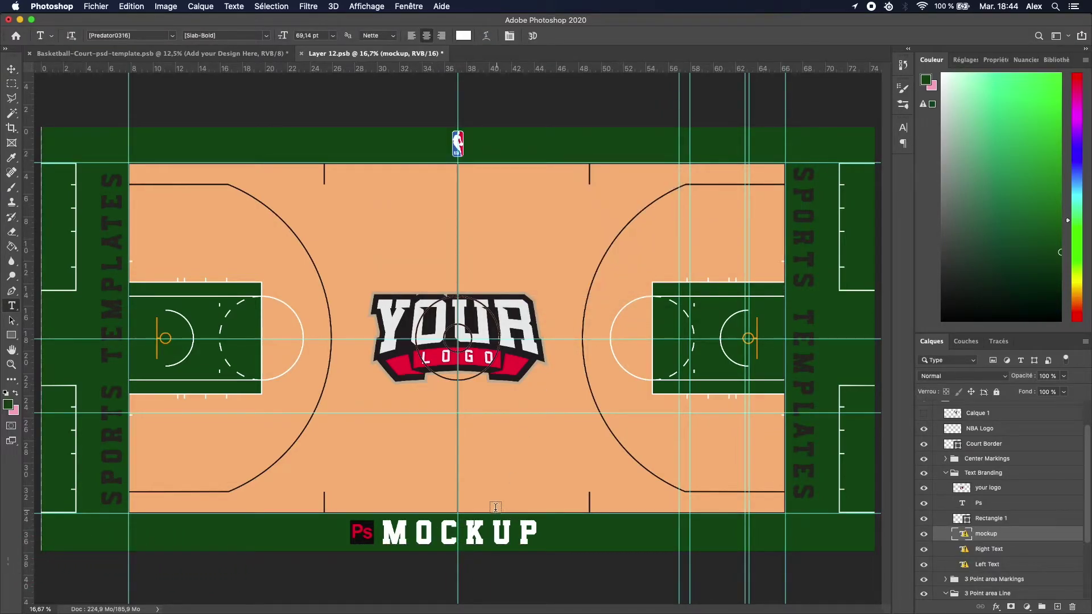
left_click(483, 530)
left_click(587, 264)
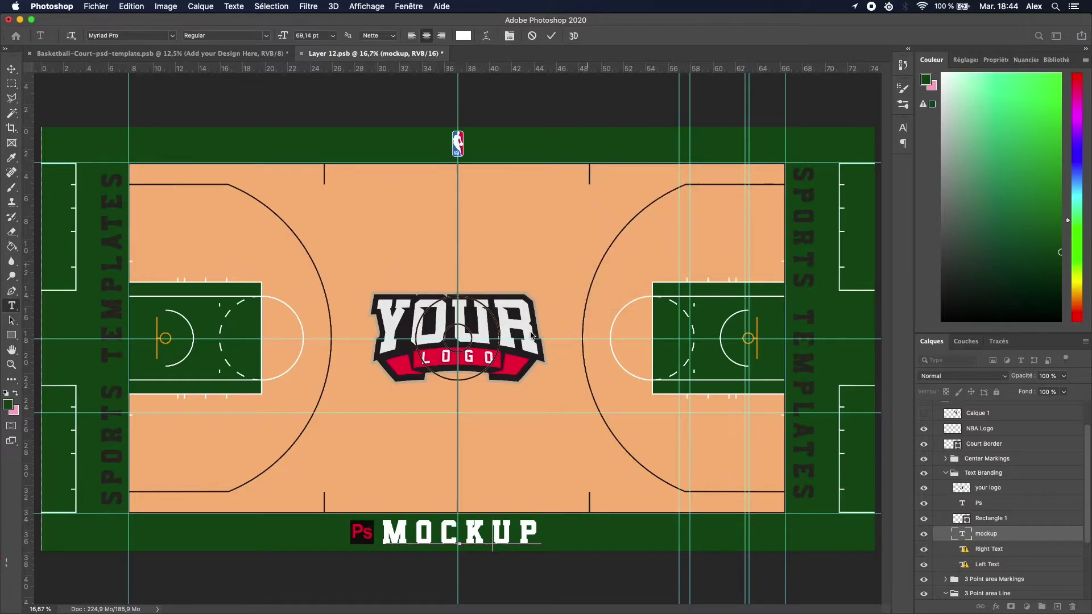
double_click(489, 527)
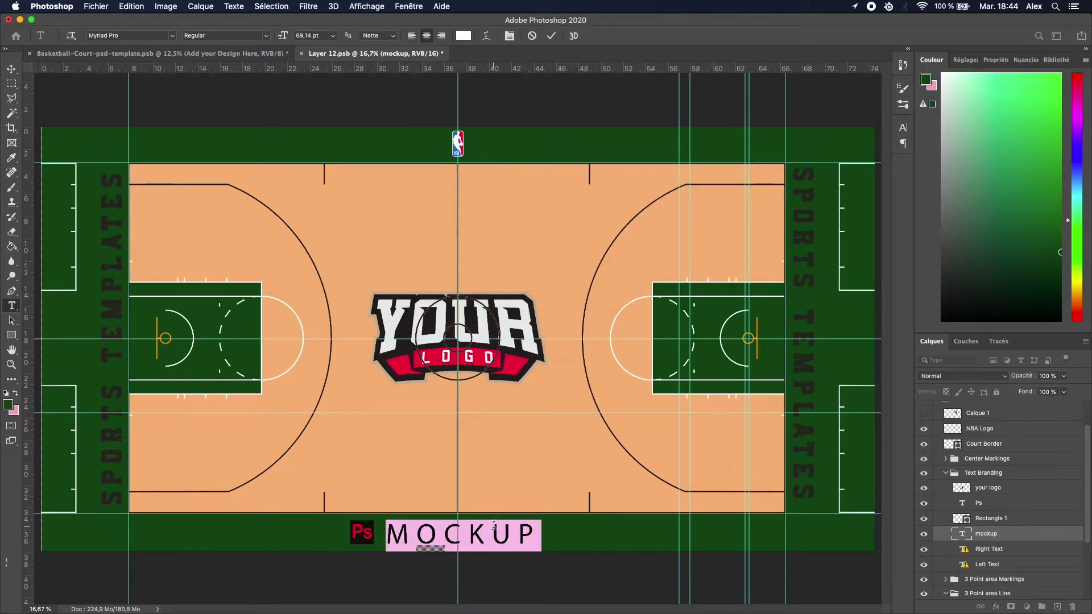
Replace MOCKUP with the wording FEAR THE DEER
key("BackSpace")
type("FER")
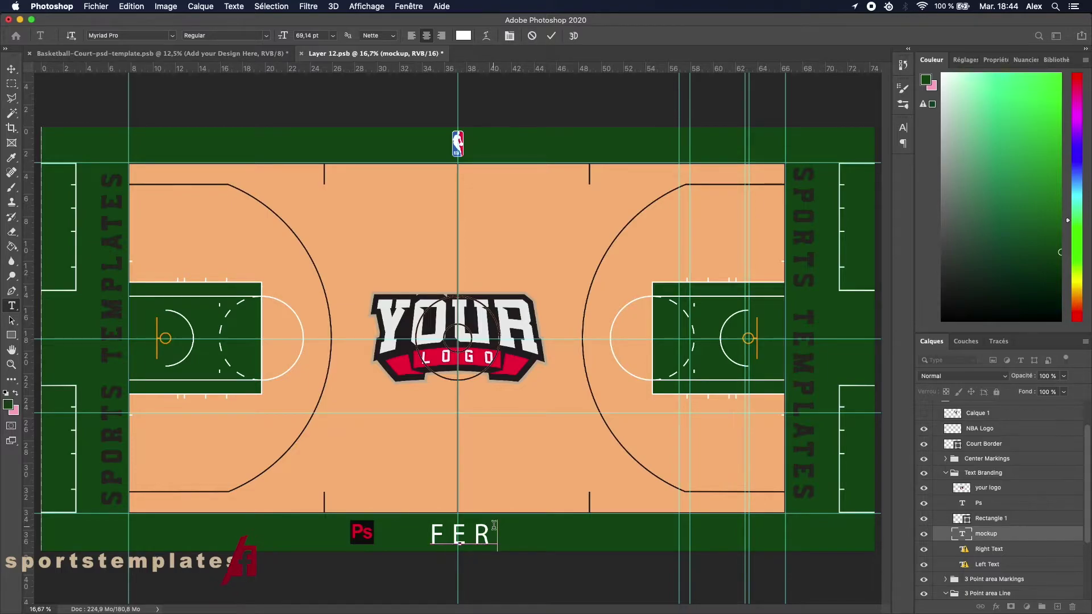
key("BackSpace")
type("AR")
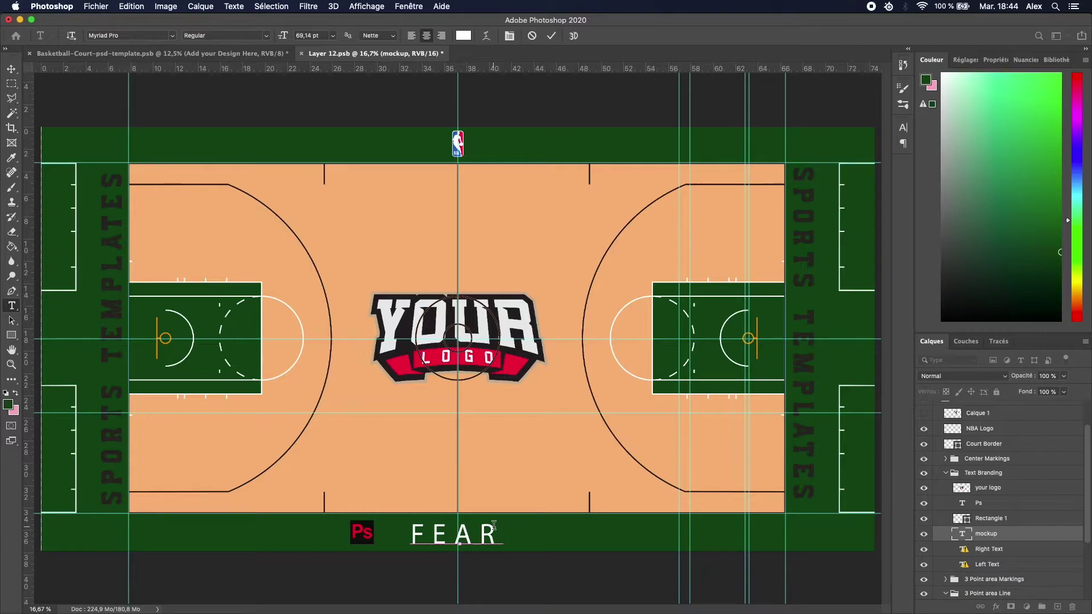
type(" THR")
key("BackSpace")
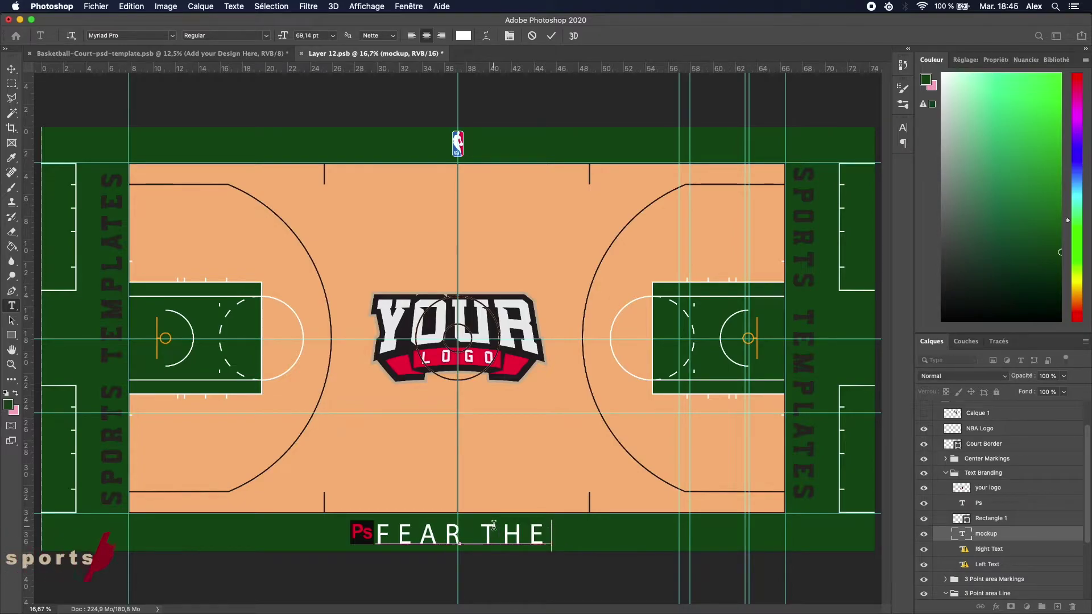
type("EDEE")
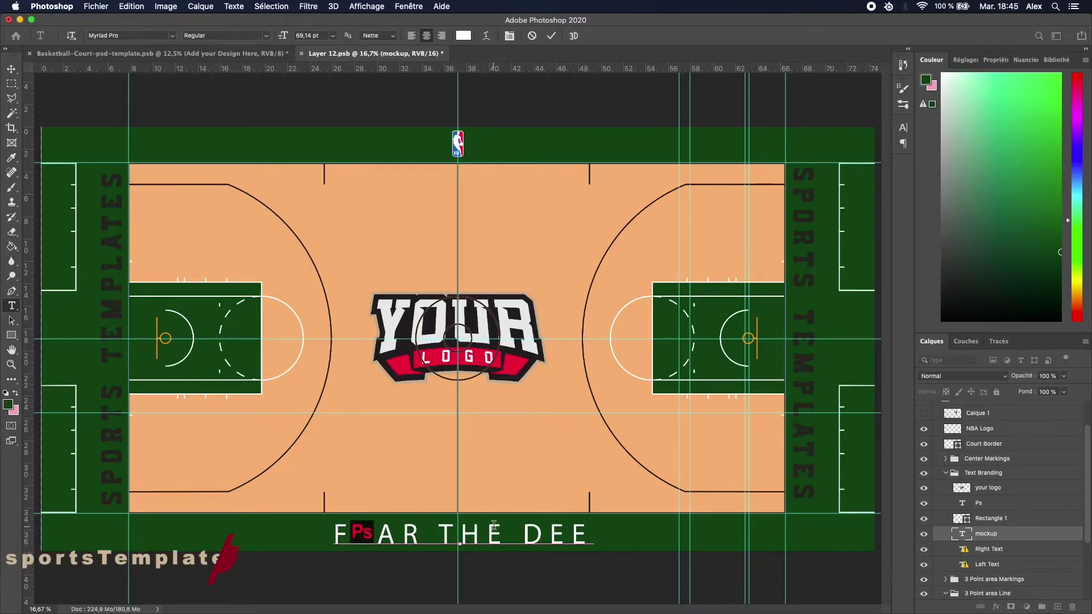
type("T")
key("BackSpace")
type("R")
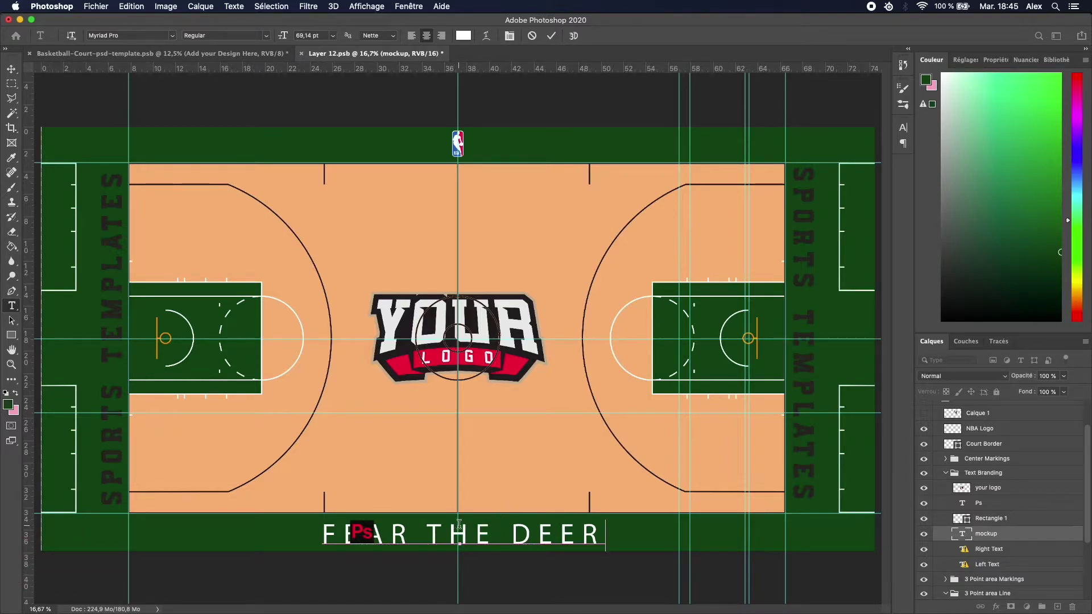
Set FEAR THE DEER in Bebas Neue with letter tracking reduced to 0
triple_click(458, 528)
left_click(171, 35)
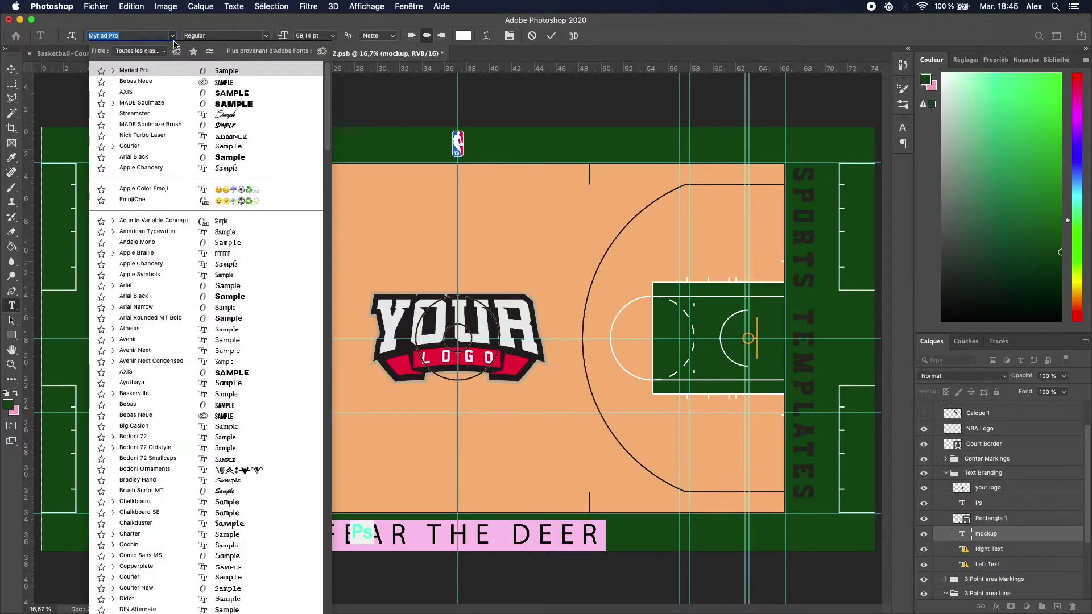
left_click(217, 83)
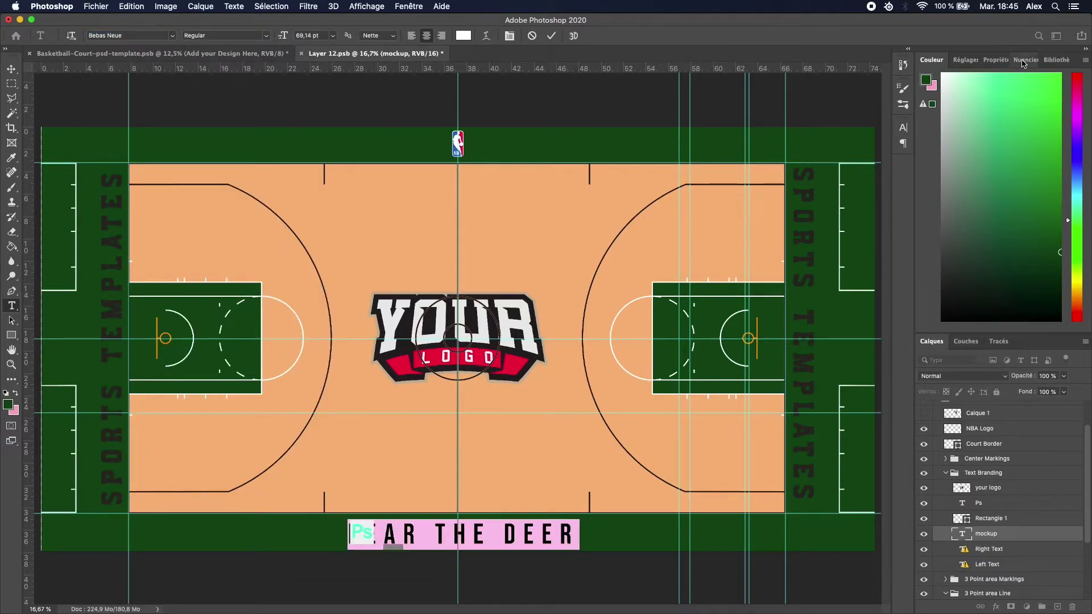
left_click(999, 60)
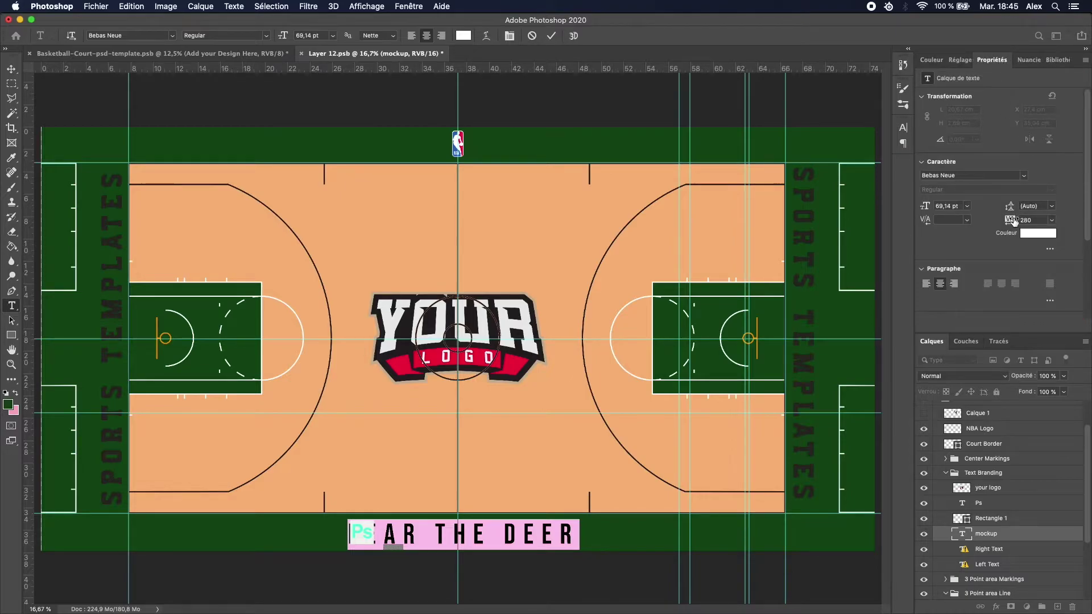
left_click_drag(1014, 221, 1008, 222)
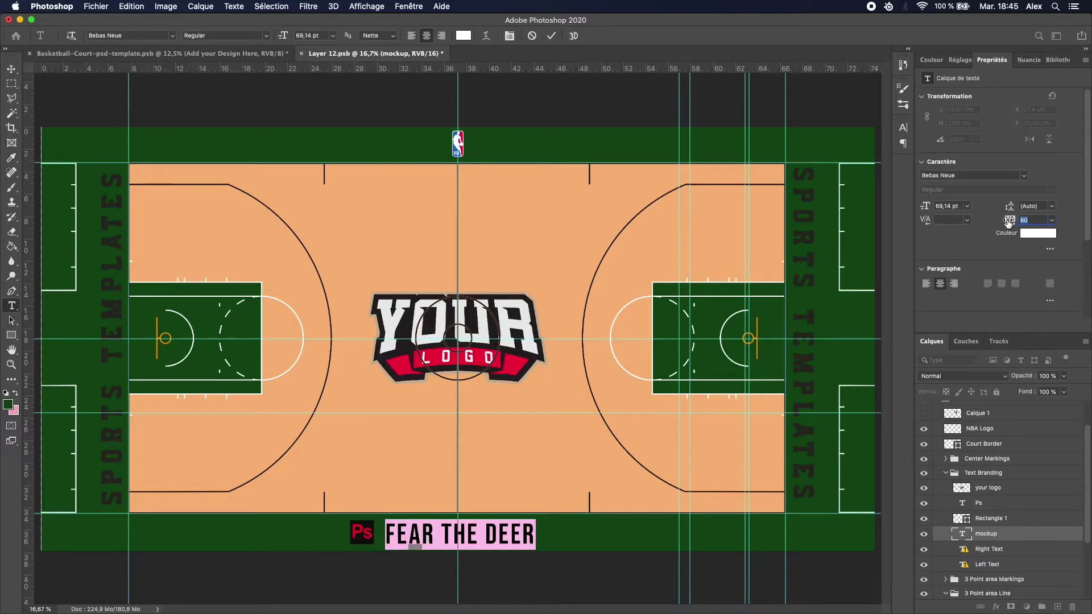
left_click_drag(1008, 222, 1007, 223)
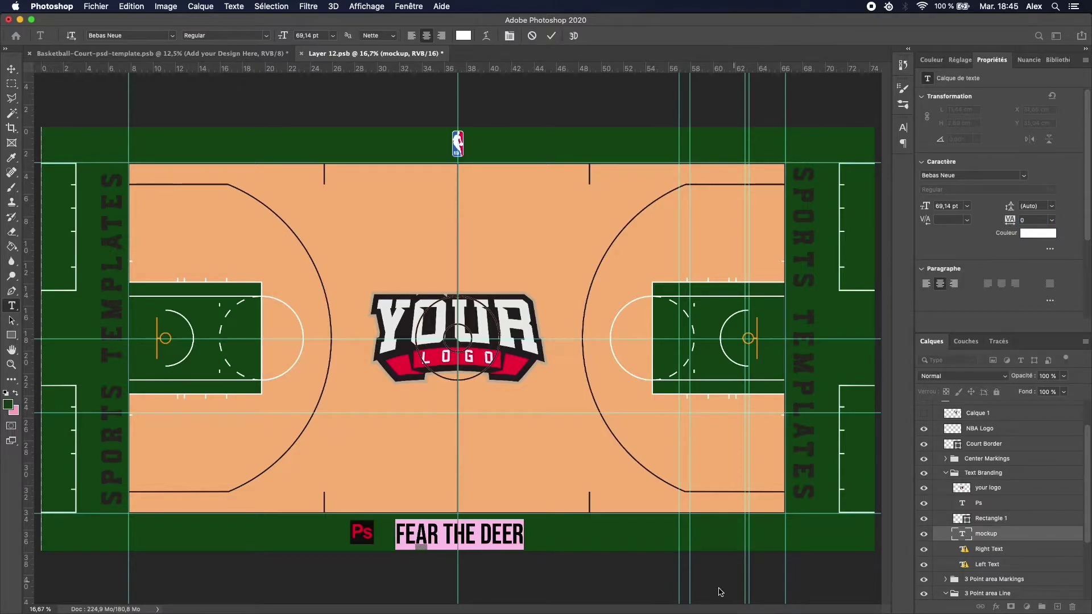
Commit the title text and hide the red Ps logo layer
left_click(12, 68)
left_click(364, 526)
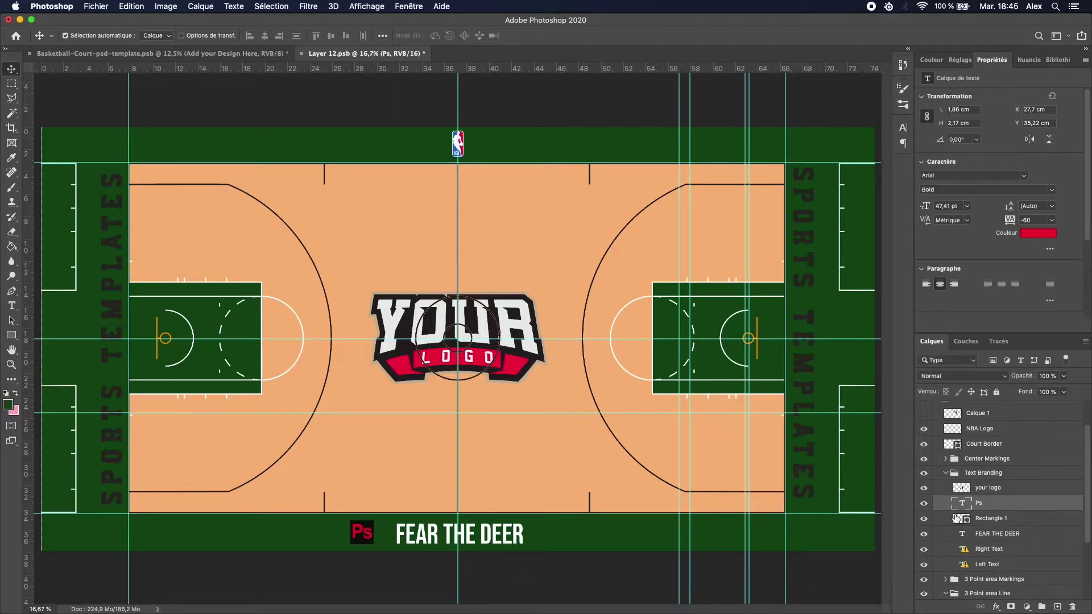
left_click(926, 504)
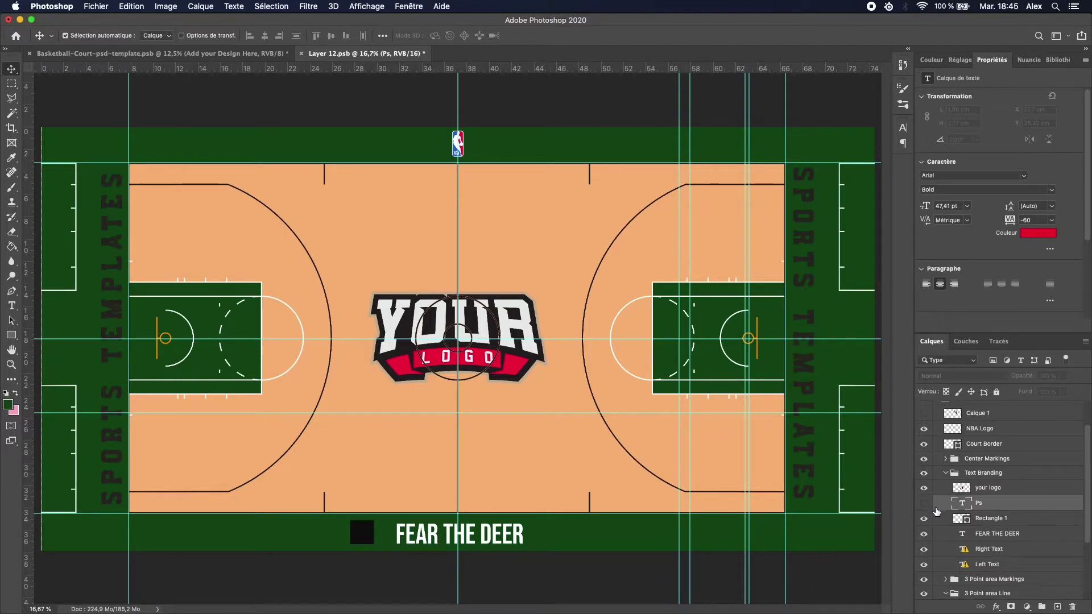
Hide the black square beside FEAR THE DEER and make the court's surrounding markings white
left_click(924, 518)
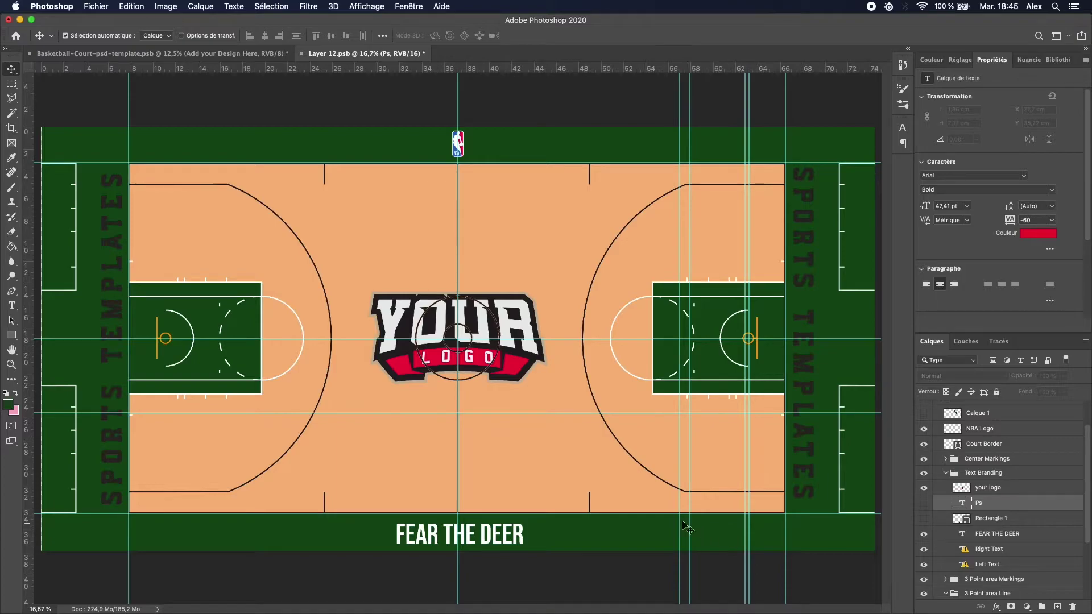
left_click(591, 513)
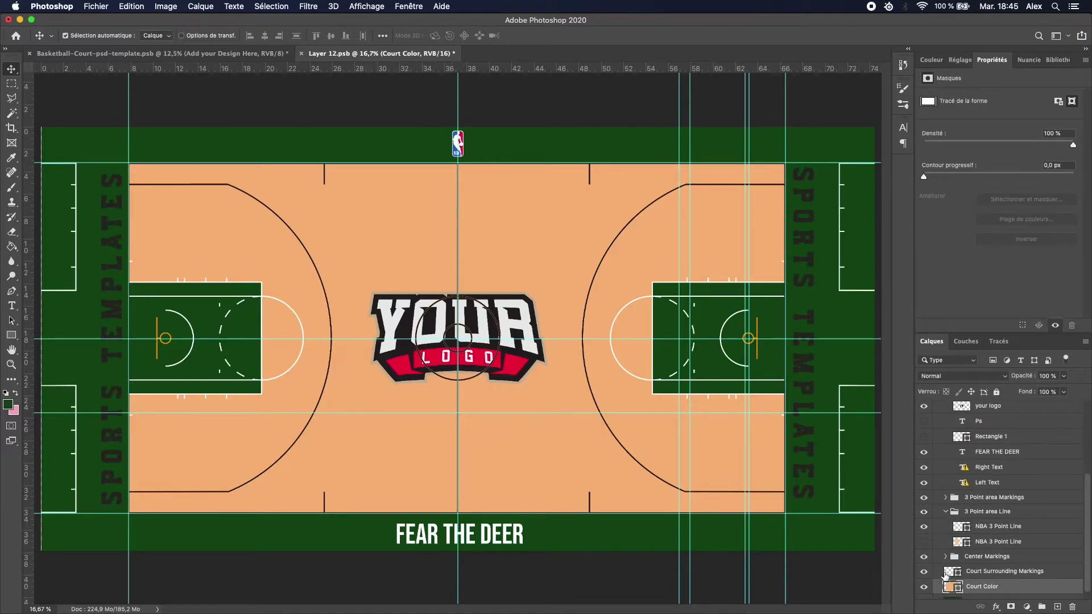
double_click(951, 576)
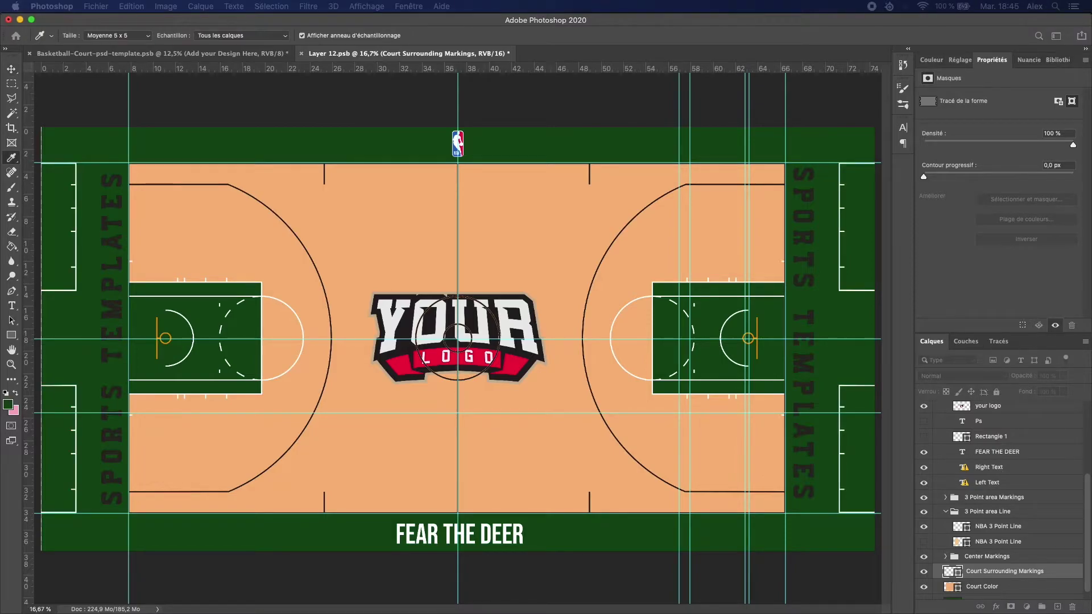
key("Return")
Set the Court Sides marks layer colour to white so the sideline tick marks turn white
left_click(591, 510)
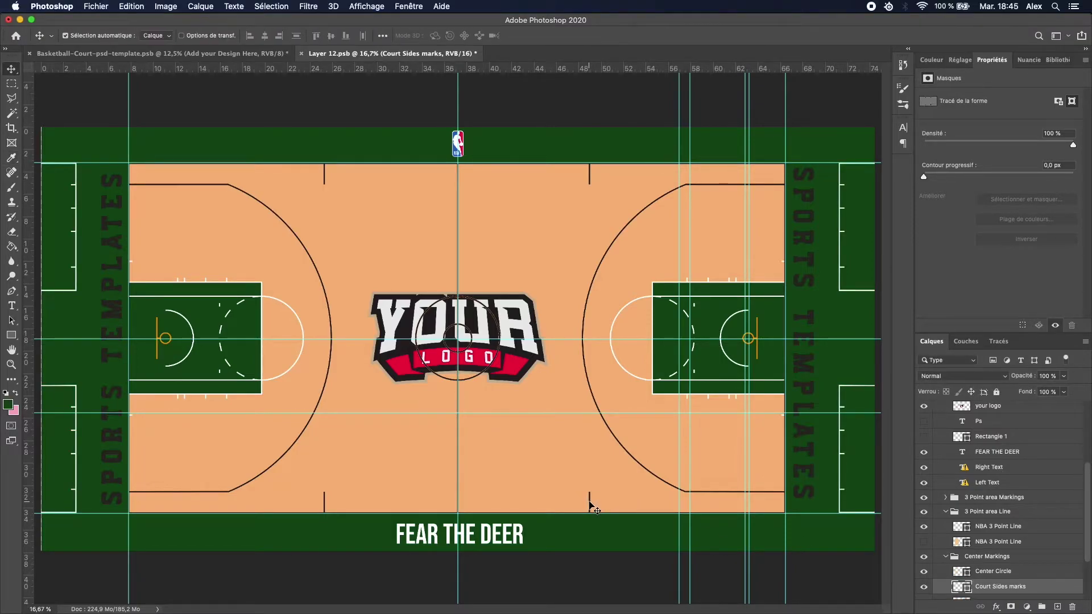
double_click(954, 588)
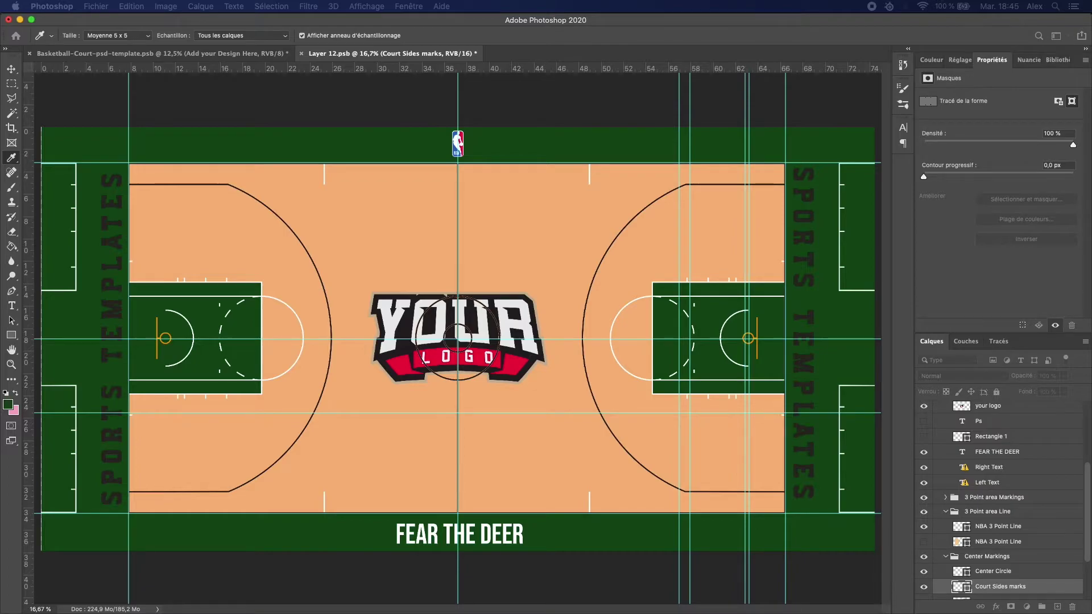
key("Return")
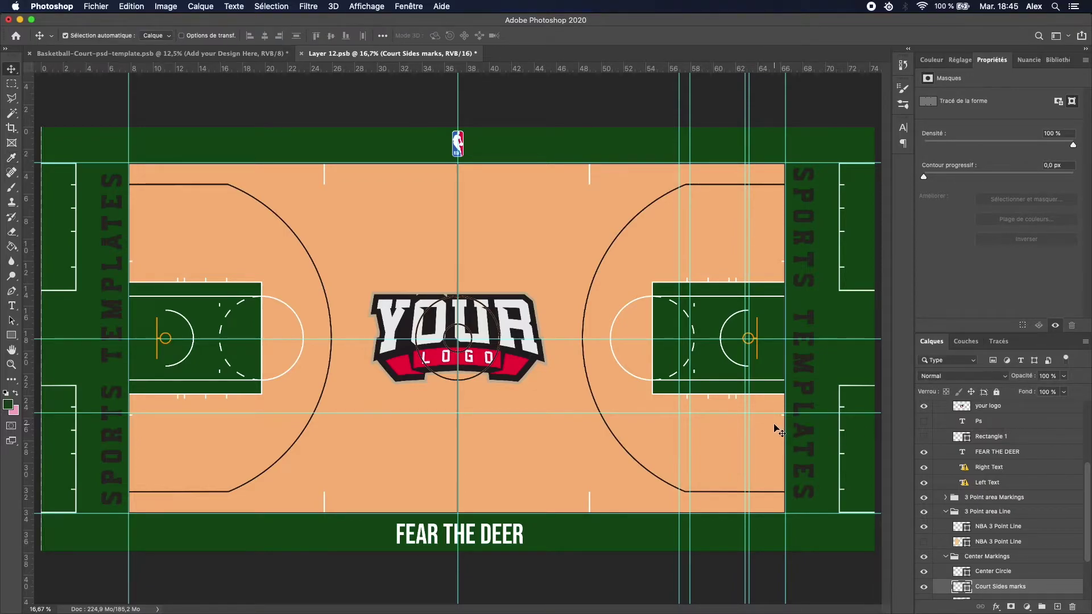
scroll(984, 504, "down", 3)
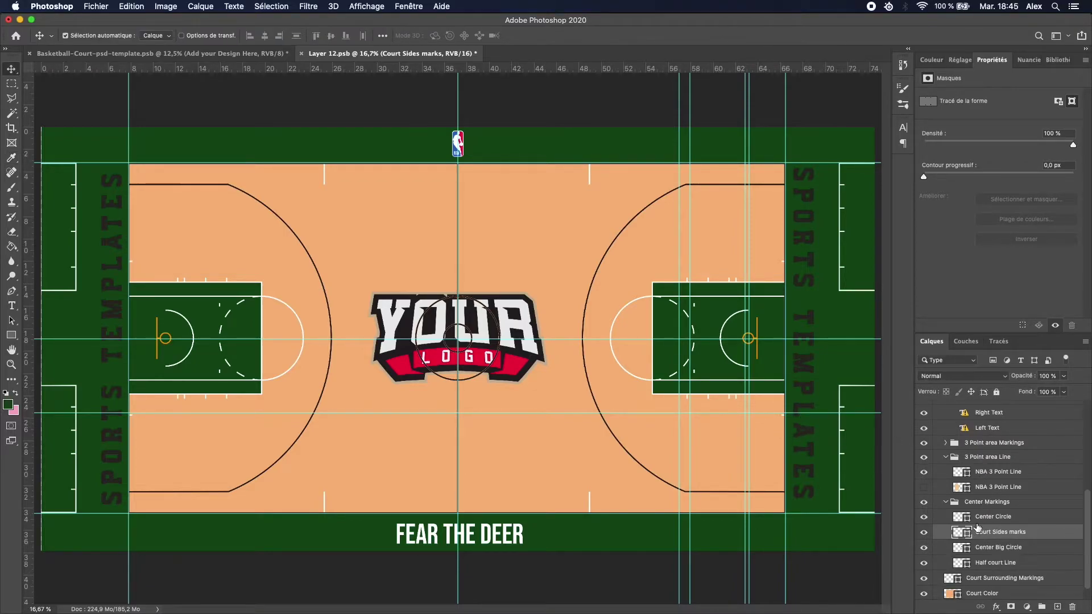
Show Center Big Circle and edit the side text layers to read MILWAUKEE in white Bebas Neue
left_click(924, 549)
left_click(945, 502)
double_click(962, 472)
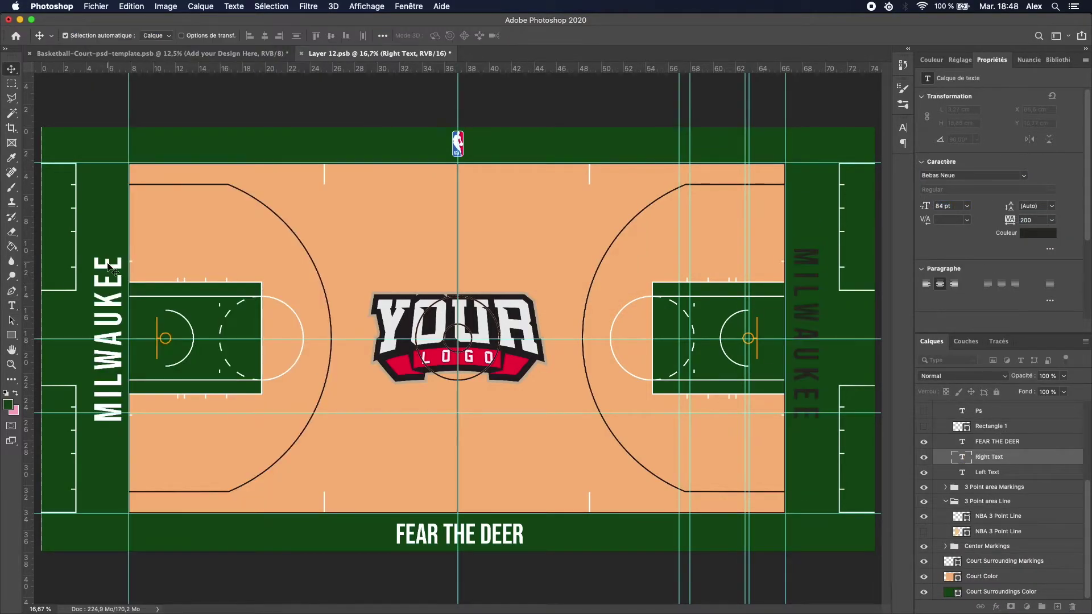
left_click(469, 517)
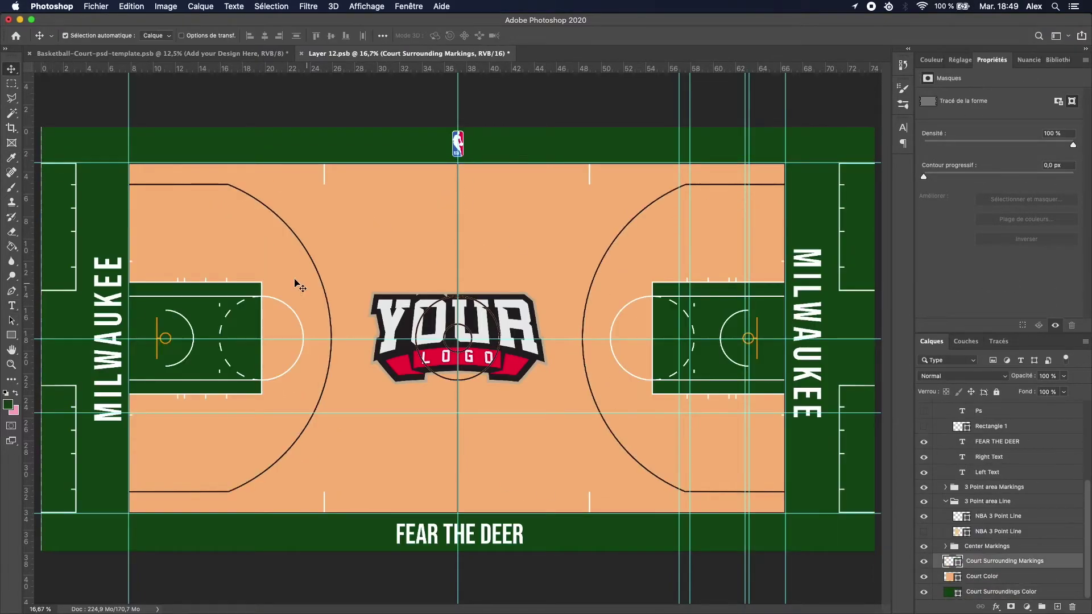
Commit the deer logo, nudge it into alignment with YOUR LOGO, then hide that placeholder
key("Return")
left_click(924, 502)
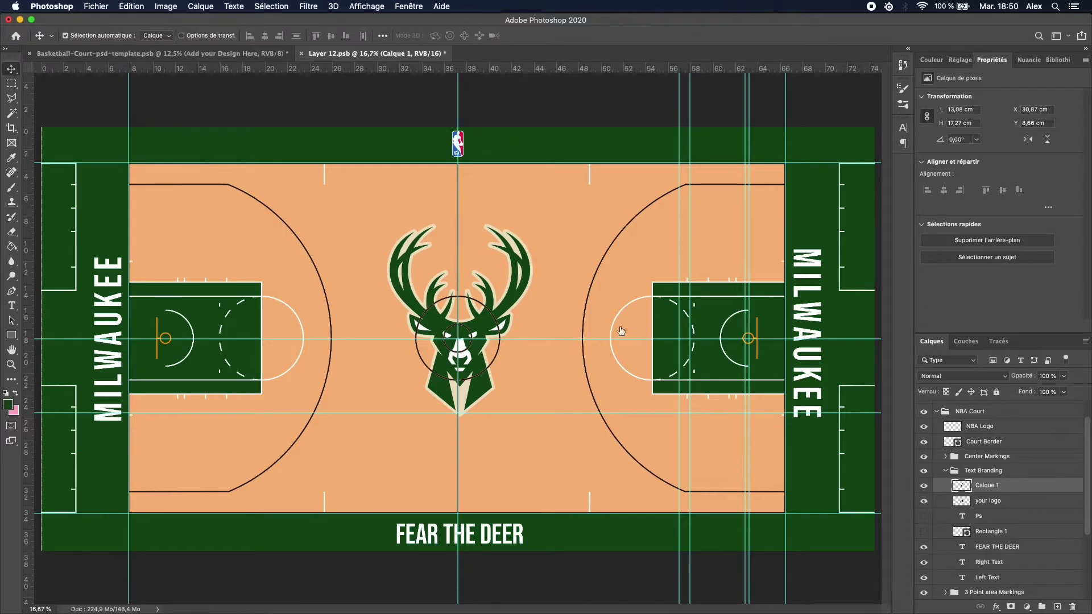
left_click_drag(503, 307, 501, 308)
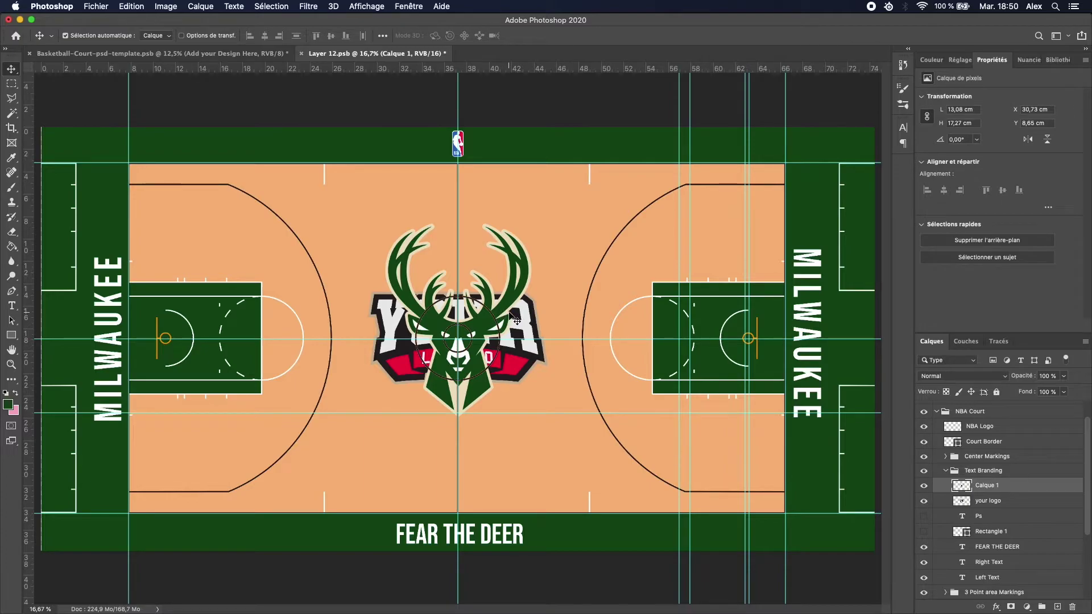
left_click(524, 332)
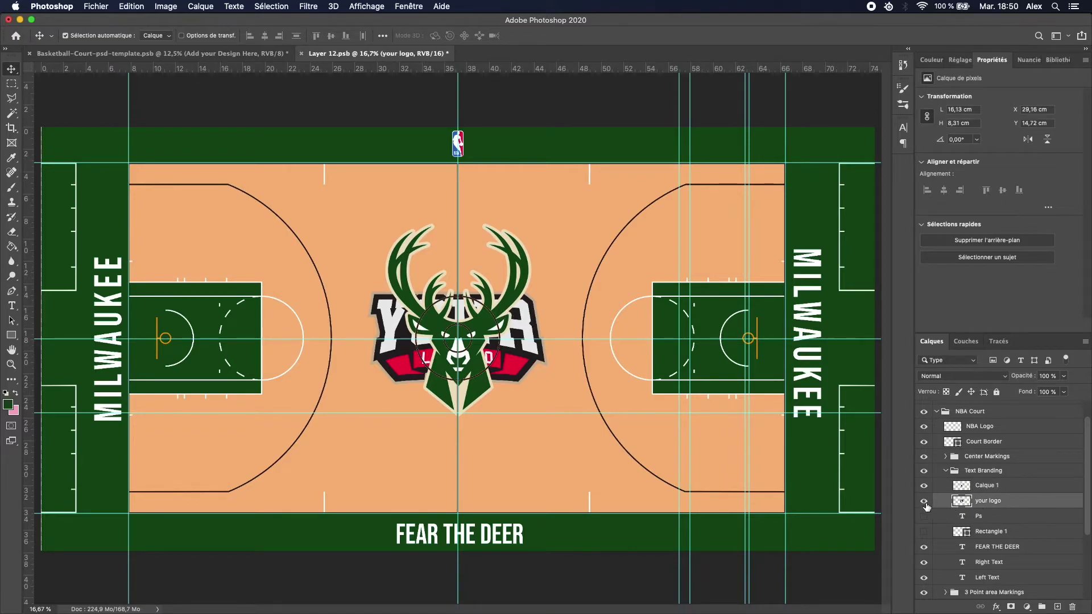
left_click(924, 501)
left_click(986, 485)
Repaint the deer logo's speckled fringe into a smooth cream outline using Magic Wand selections and a brush
key("w")
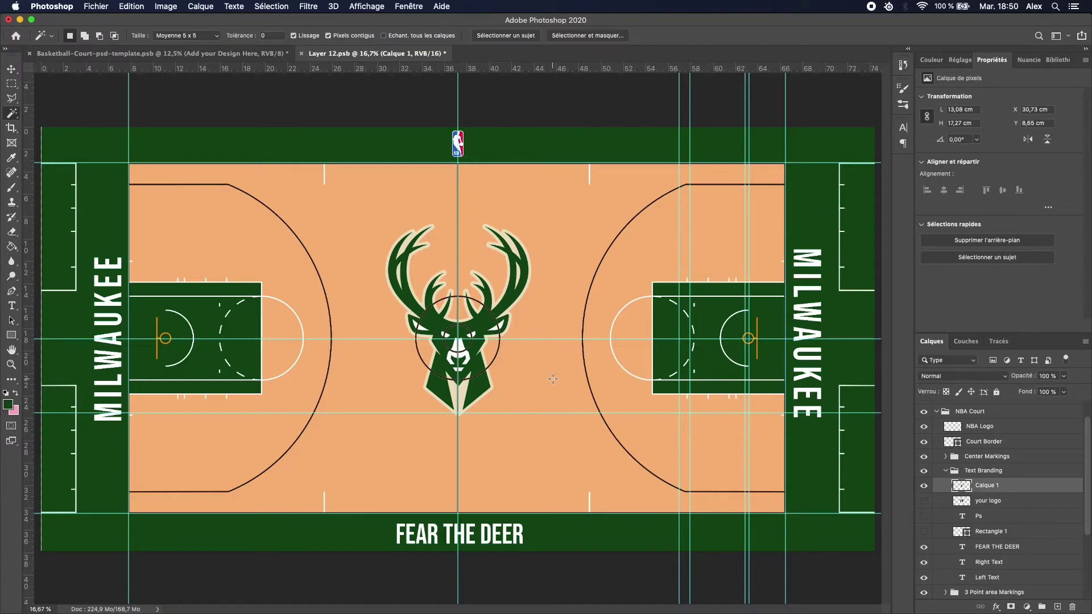
left_click(481, 344)
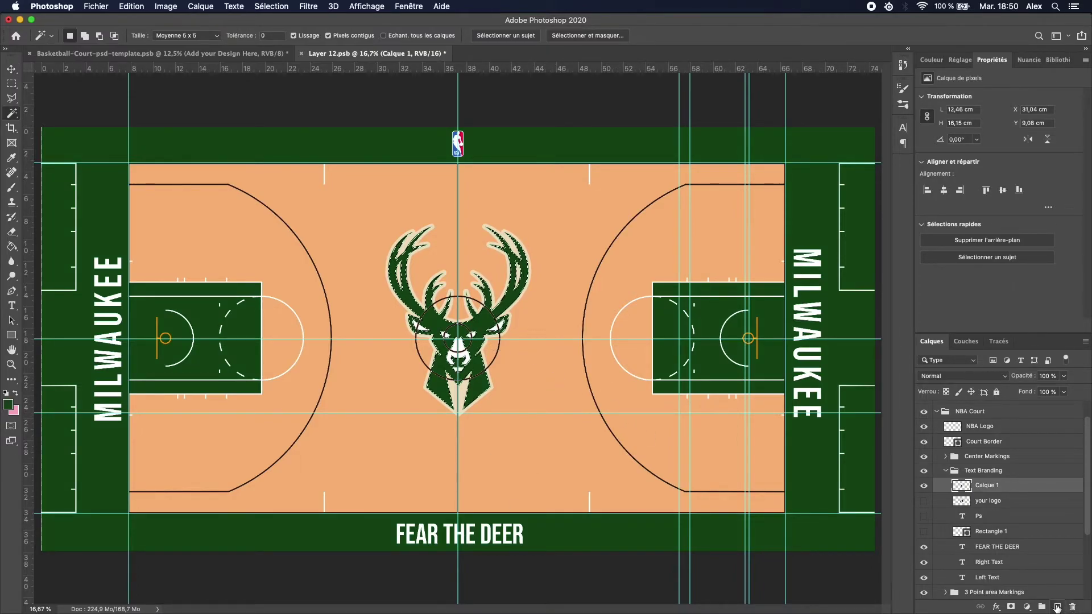
key("ctrl+j")
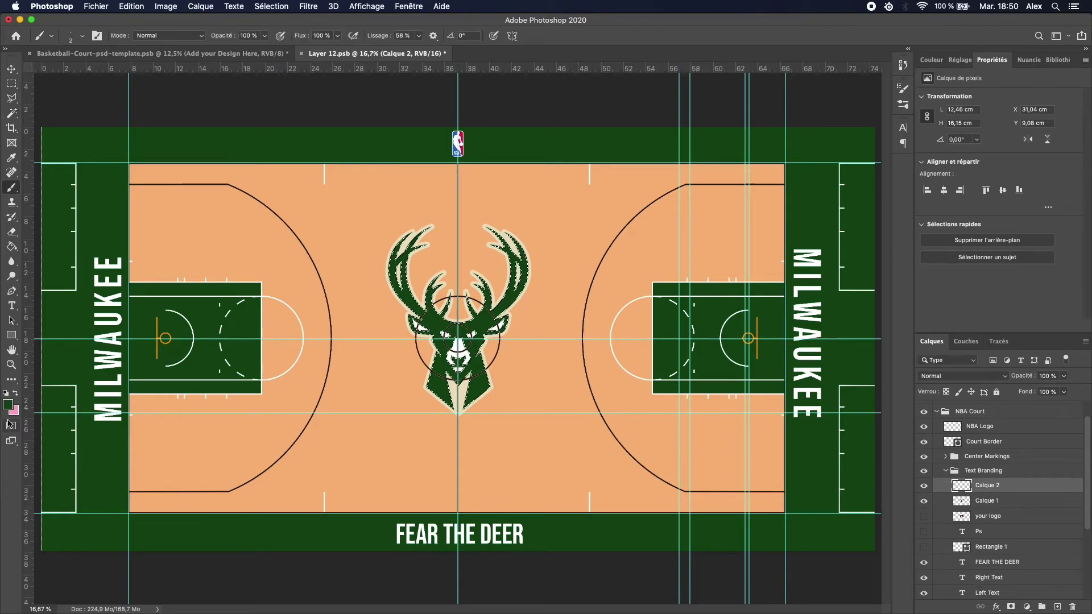
key("i")
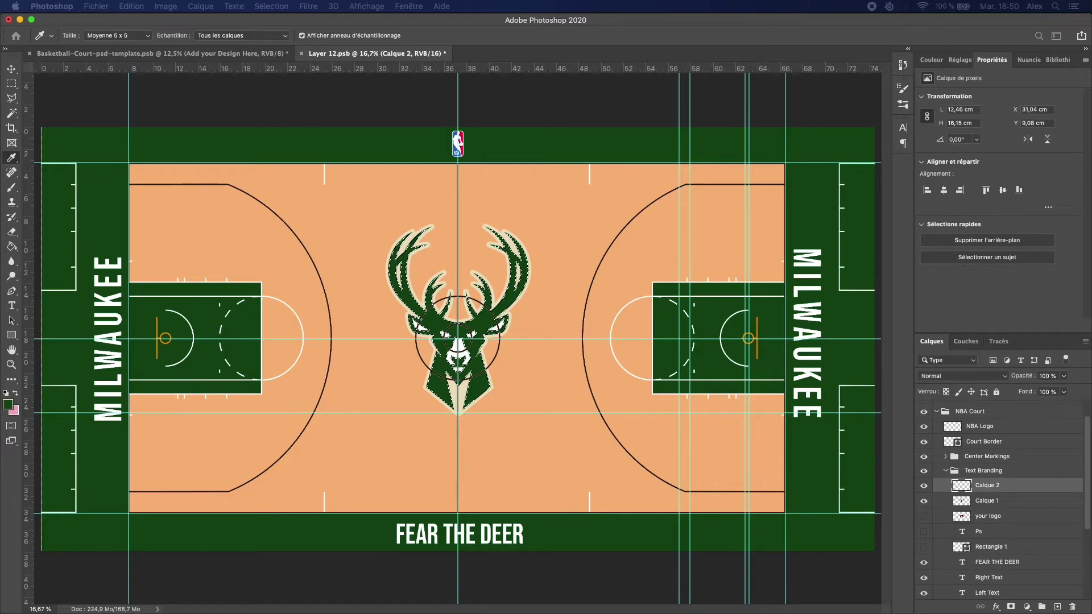
key("b")
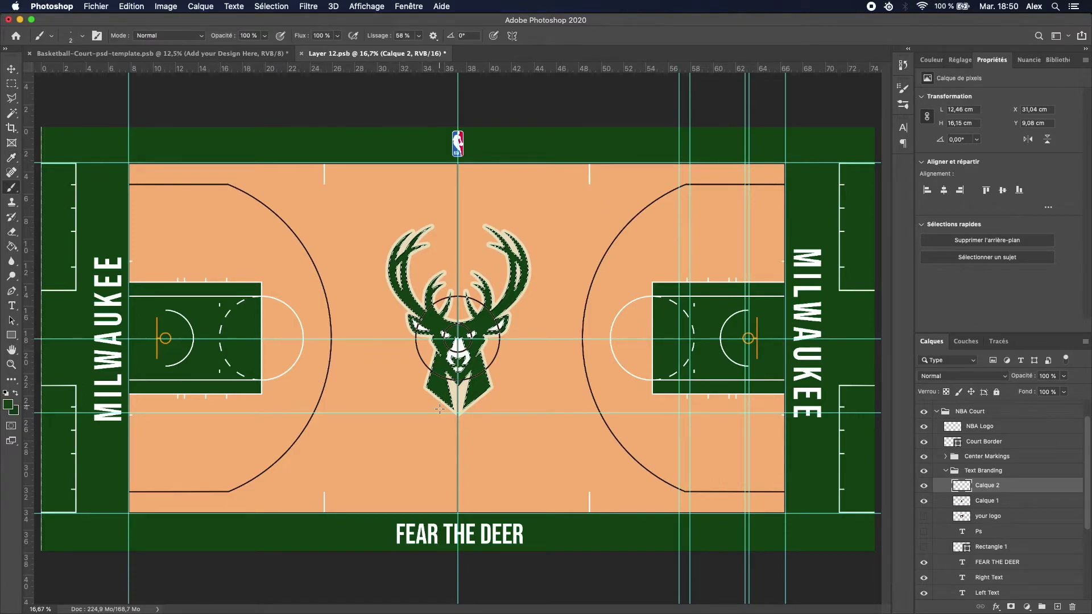
key("v")
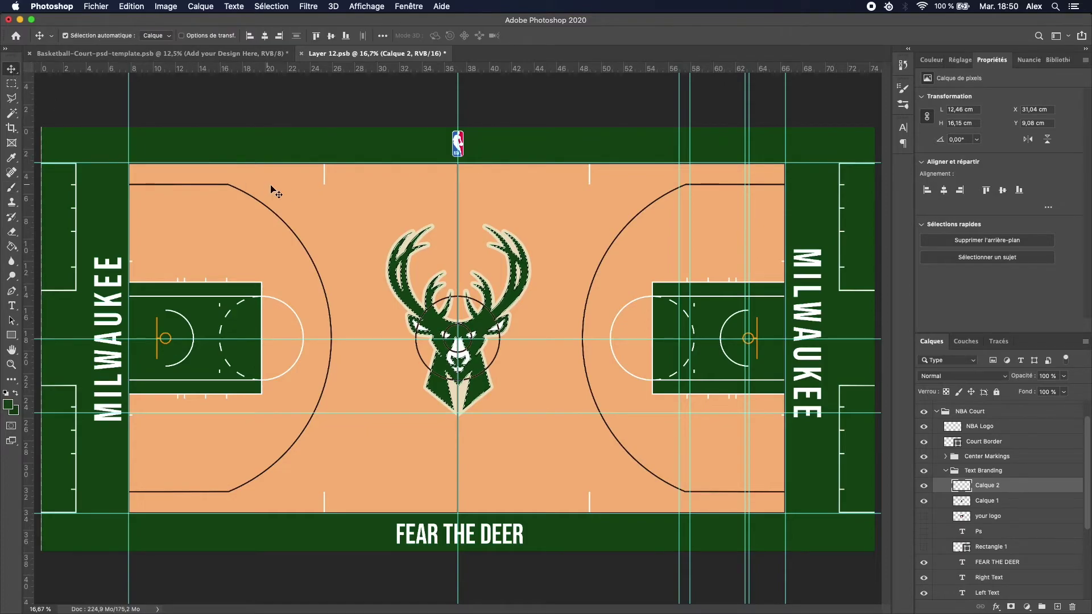
key("w")
left_click(377, 207)
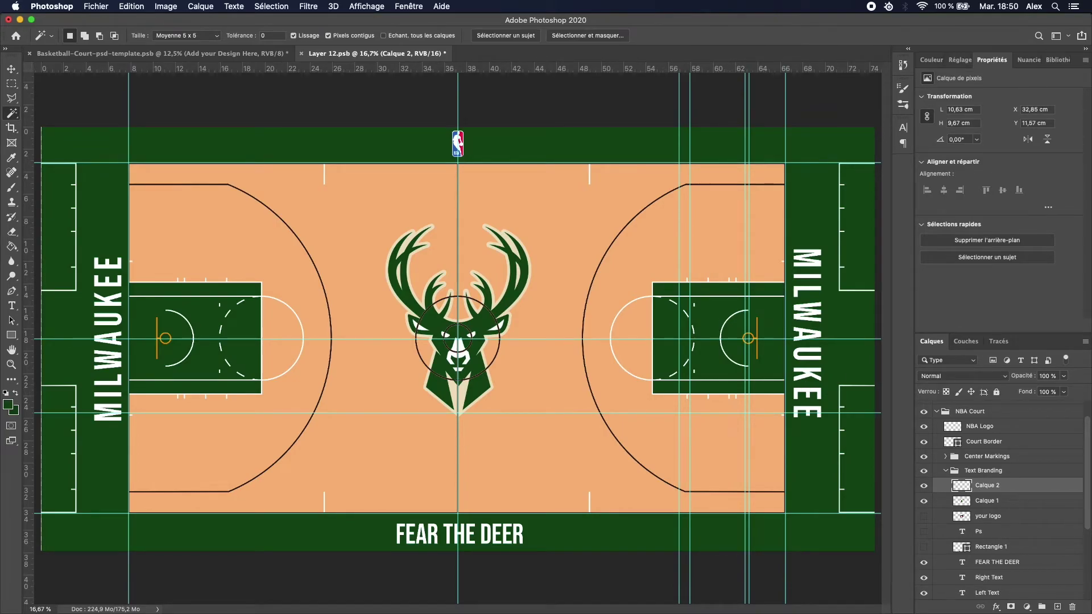
Replace the LOREM IPSUM placeholder above the deer with a first, misspelled sponsor name, then clear it
key("t")
left_click(355, 211)
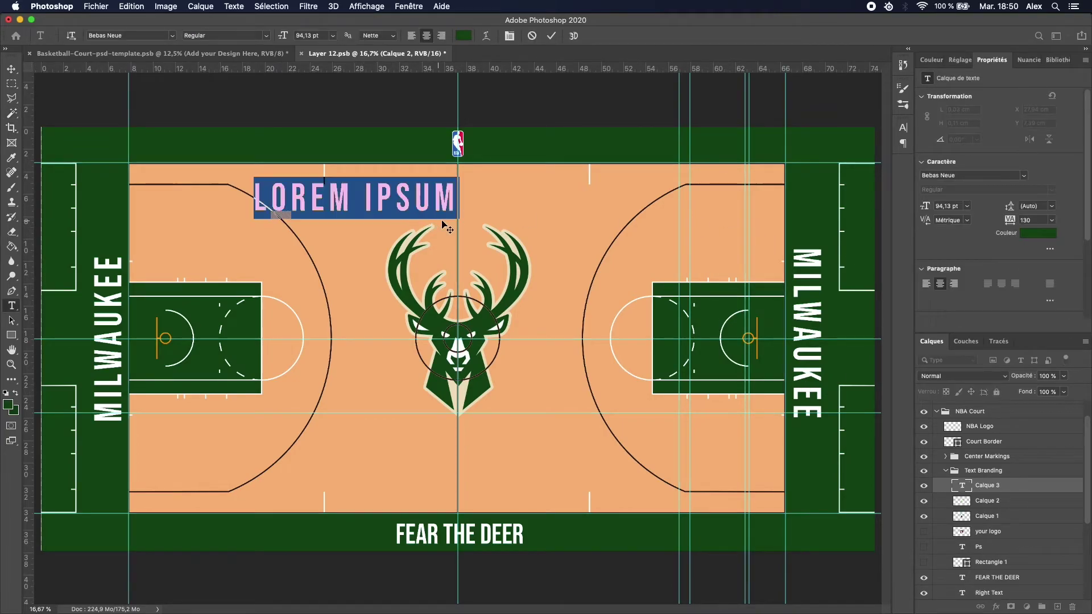
key("BackSpace")
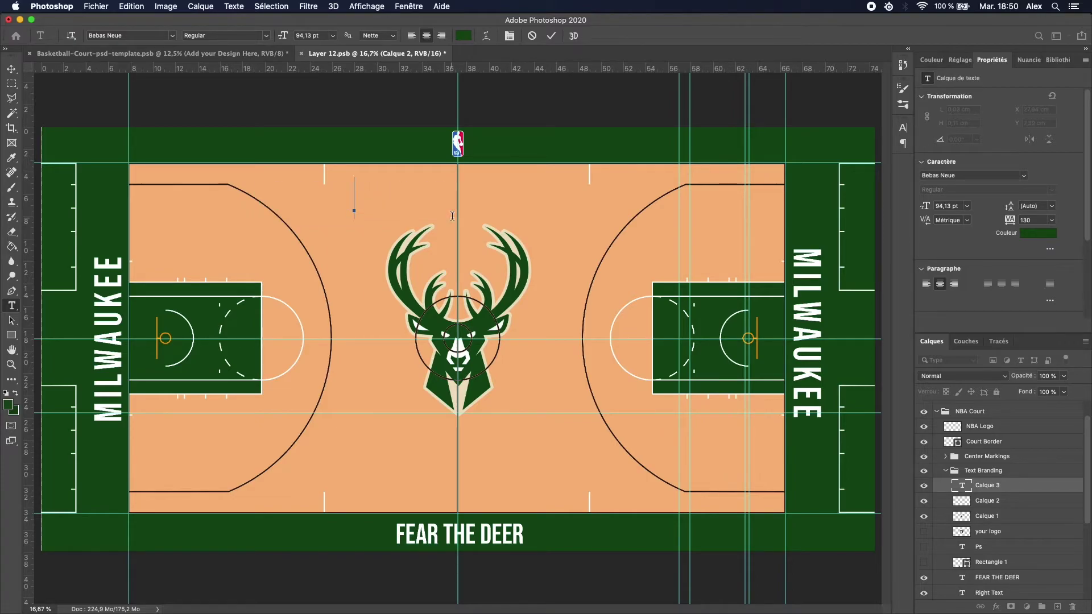
type("FI")
type("SE")
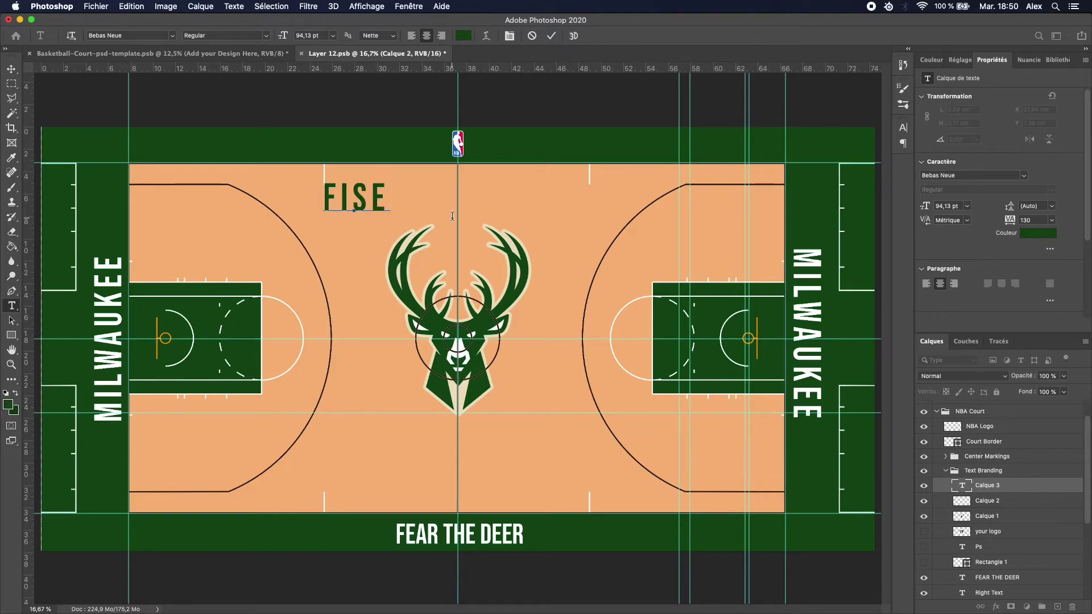
type("V;")
key("BackSpace")
type(".FORUM")
key("ctrl+a")
key("BackSpace")
Type fiserv.forum and set it in Acumin Variable Concept
left_click(1049, 248)
left_click(950, 272)
left_click(903, 127)
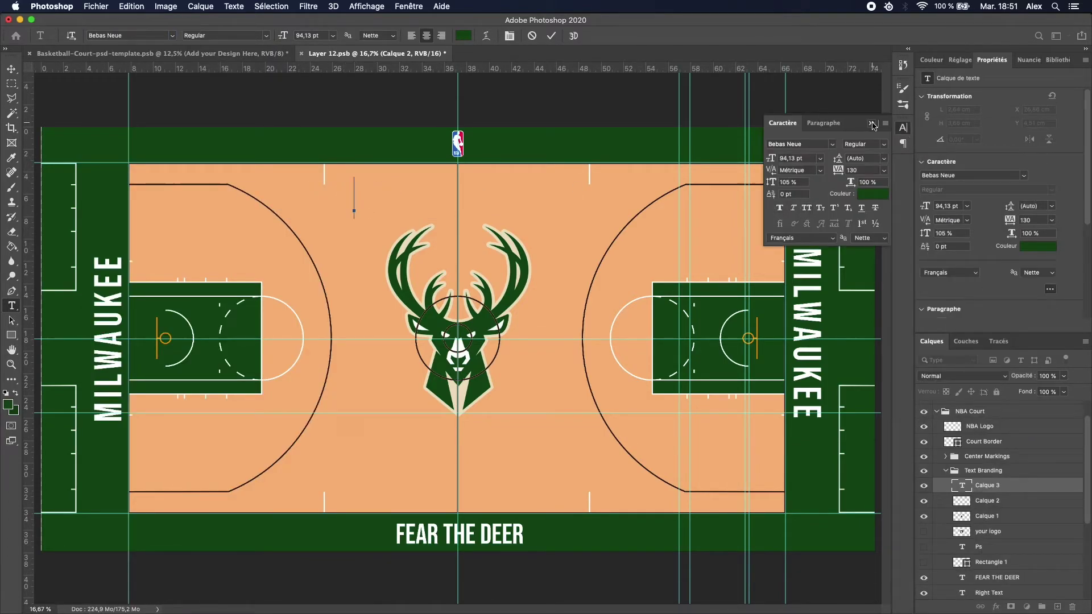
left_click(874, 124)
type("fiserv.forum")
double_click(296, 207)
left_click(172, 36)
left_click(251, 220)
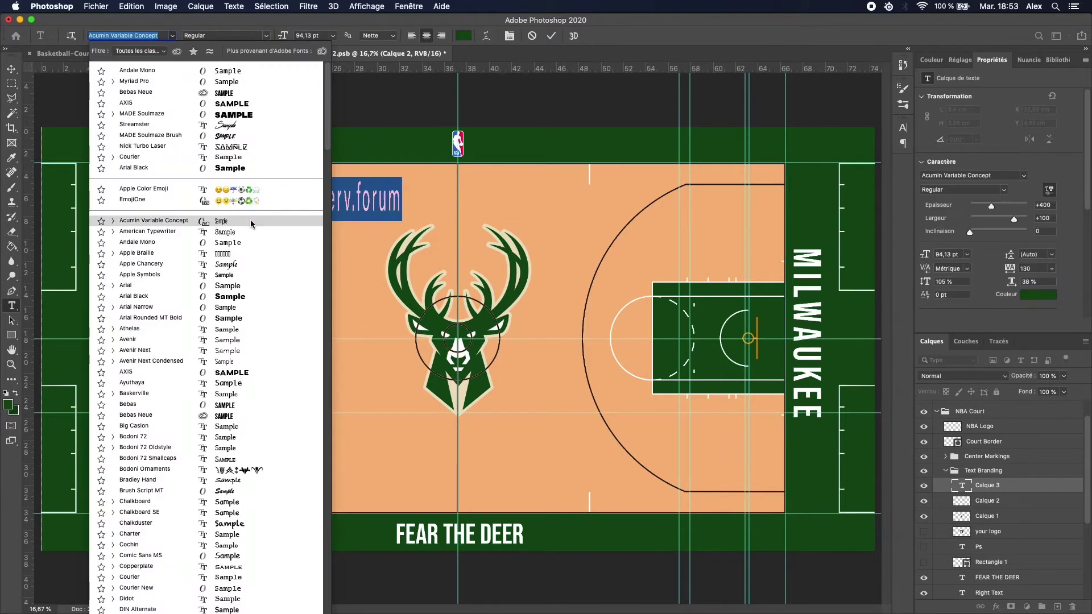
key("ctrl+Return")
Copy fiserv.forum to the right of centre and show Center Circle at 42% opacity
key("i")
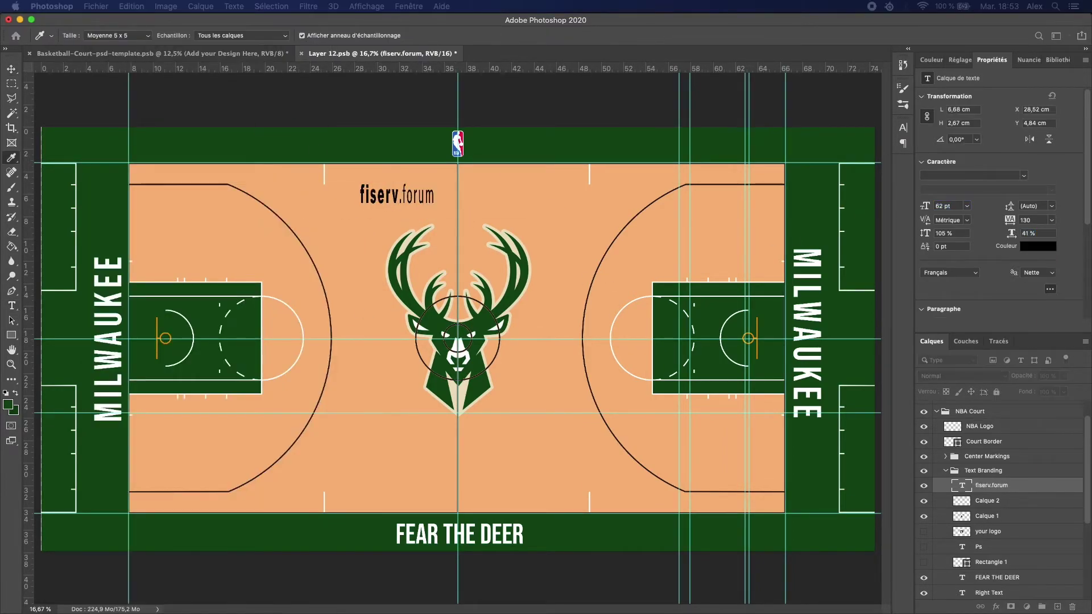
key("v")
left_click_drag(397, 194, 519, 194)
left_click(924, 471)
left_click(1063, 376)
left_click_drag(1066, 390, 1041, 395)
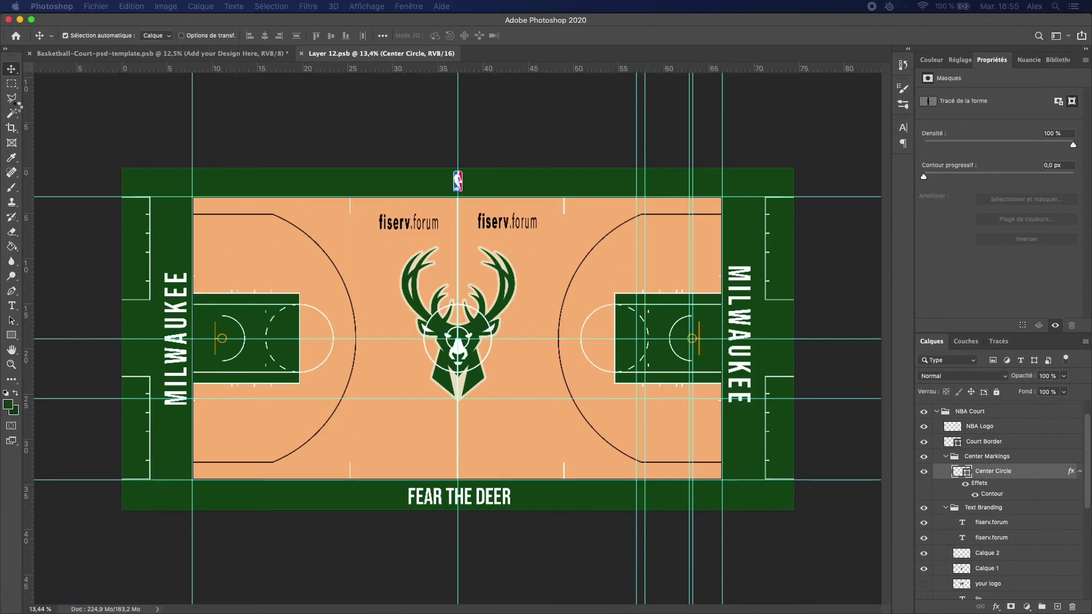
Switch to the 3D court mockup and fill its base edge with the green foreground colour
key("ctrl+Tab")
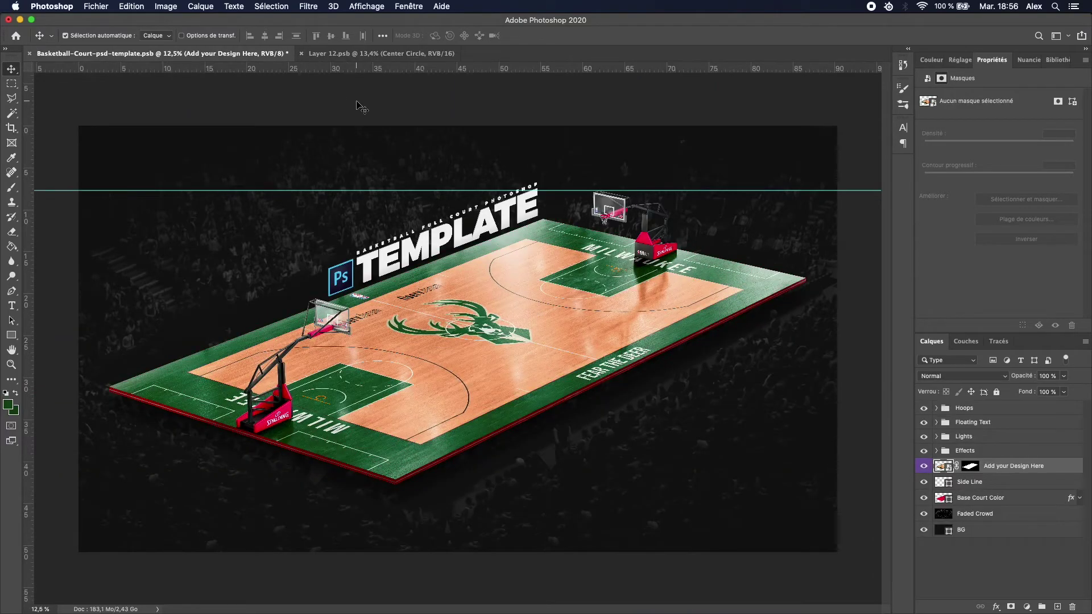
scroll(404, 388, "up", 1)
scroll(370, 377, "up", 1)
scroll(516, 336, "up", 1)
scroll(516, 337, "down", 1)
key("i")
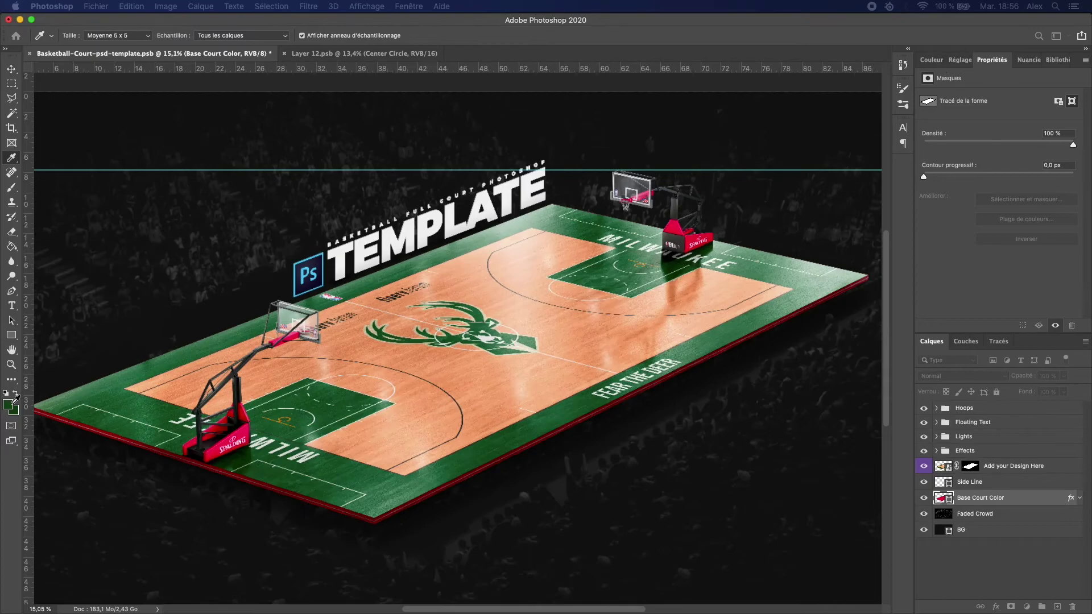
key("shift+alt+BackSpace")
key("v")
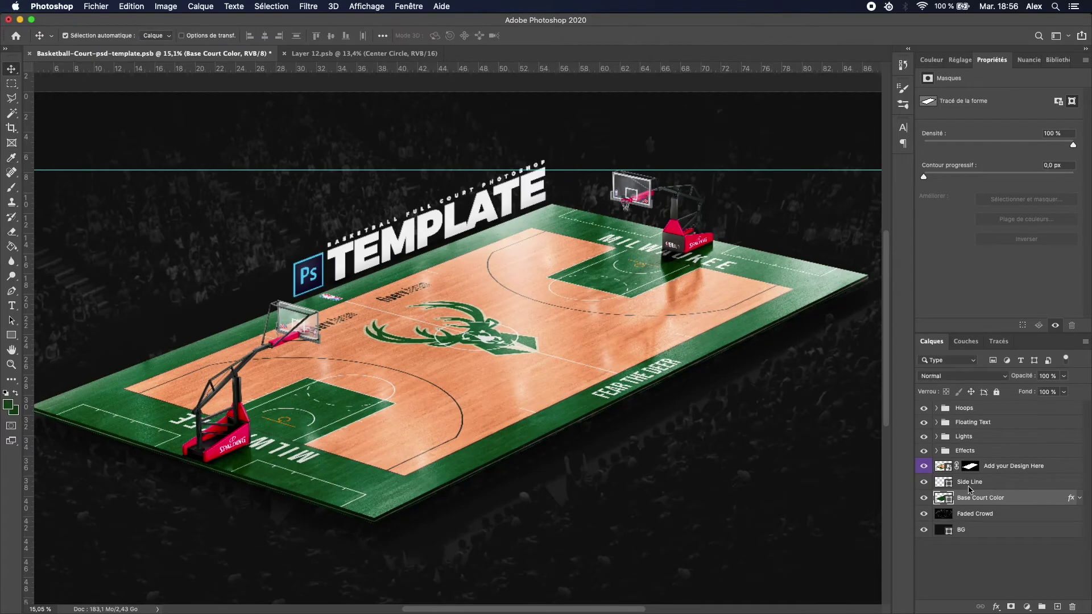
Browse the Hoops groups and open the right hoop's side ad as its own document
left_click(672, 232)
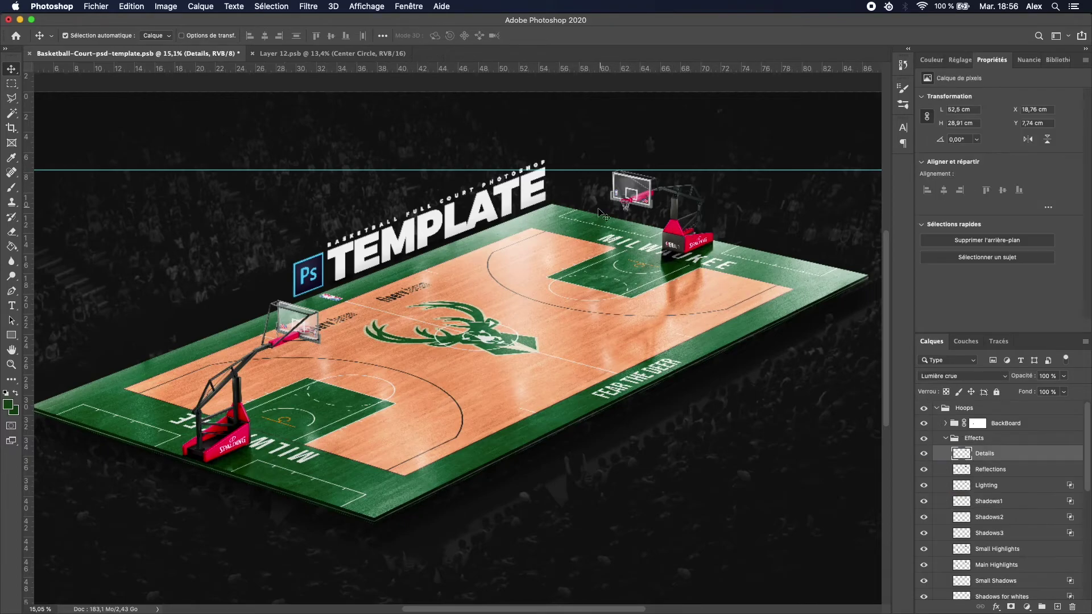
left_click(946, 438)
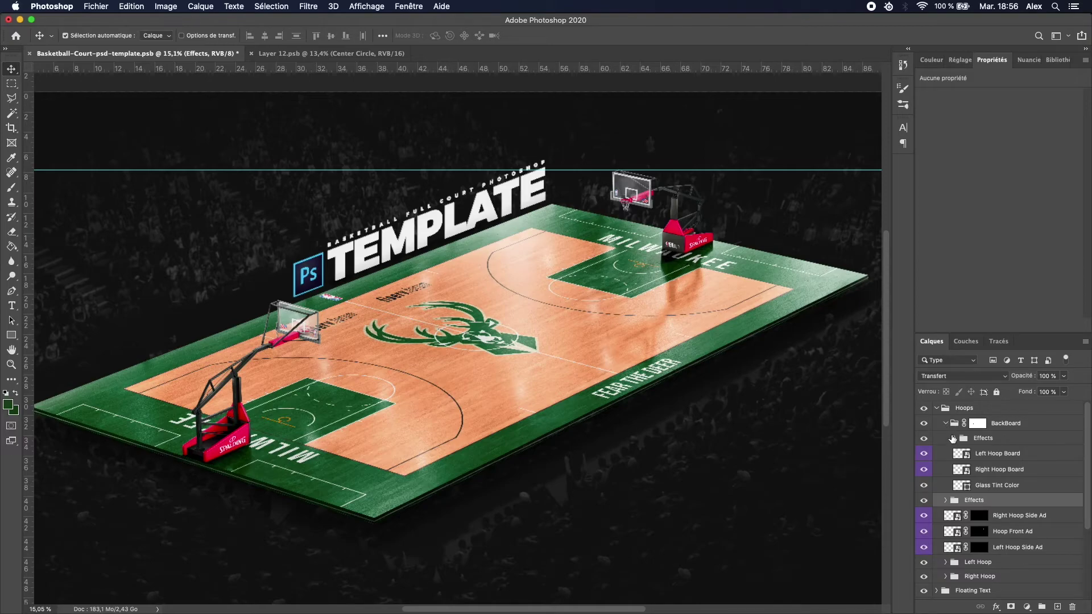
left_click(954, 437)
left_click(946, 424)
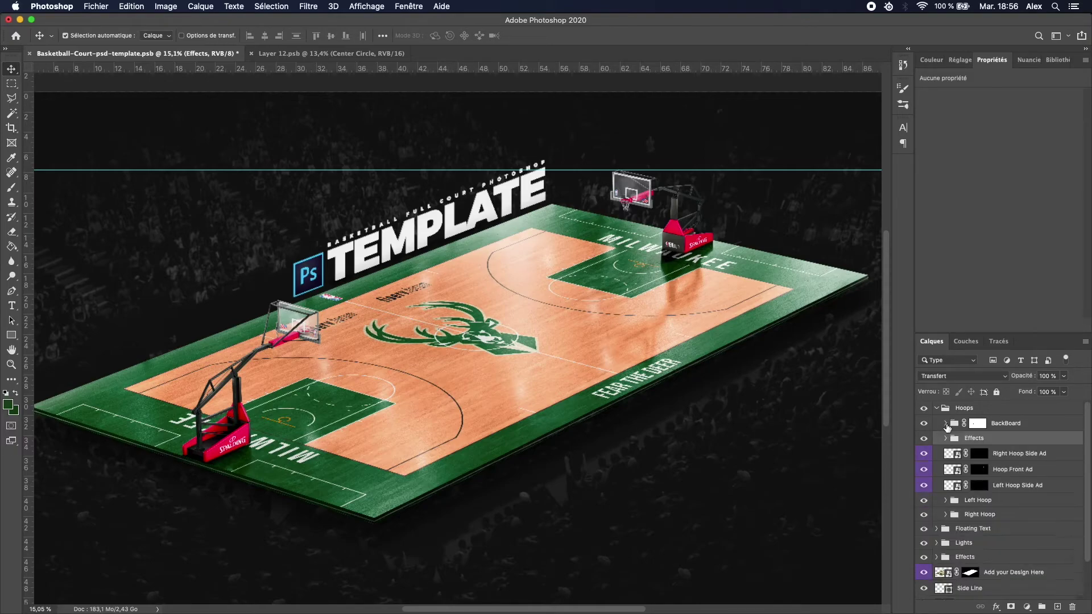
left_click(924, 453)
double_click(948, 454)
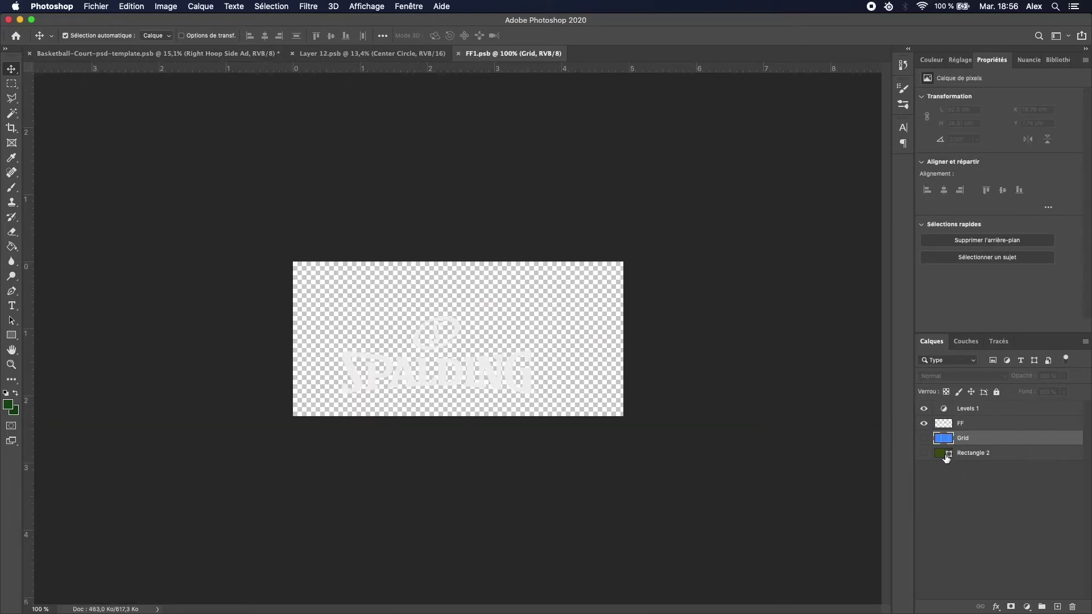
left_click(946, 454)
left_click(924, 453)
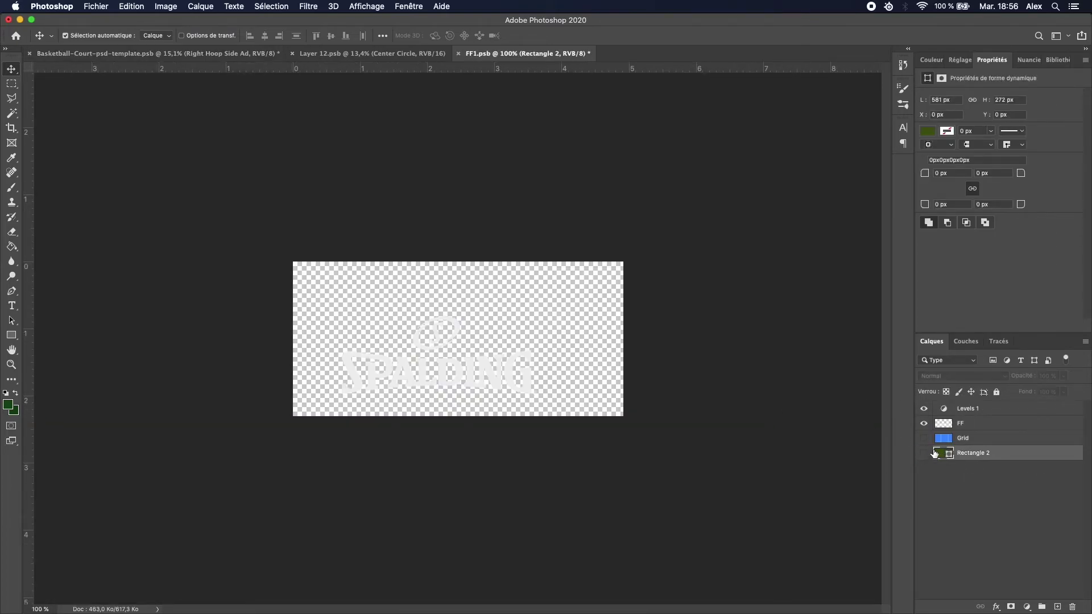
left_click(457, 53)
key("Return")
scroll(720, 240, "up", 5)
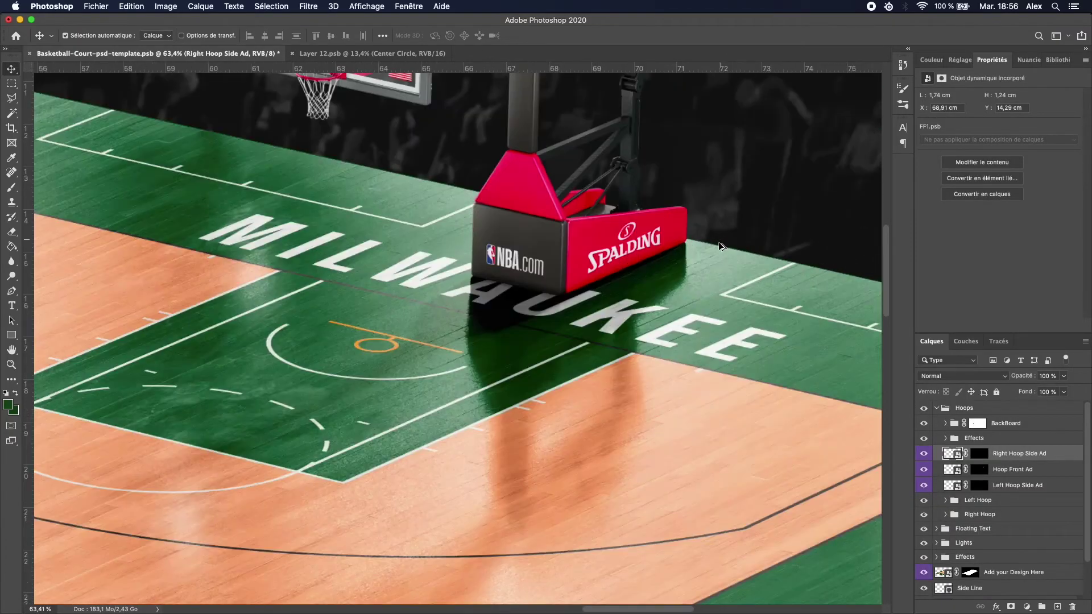
scroll(615, 264, "down", 1)
scroll(616, 263, "up", 3)
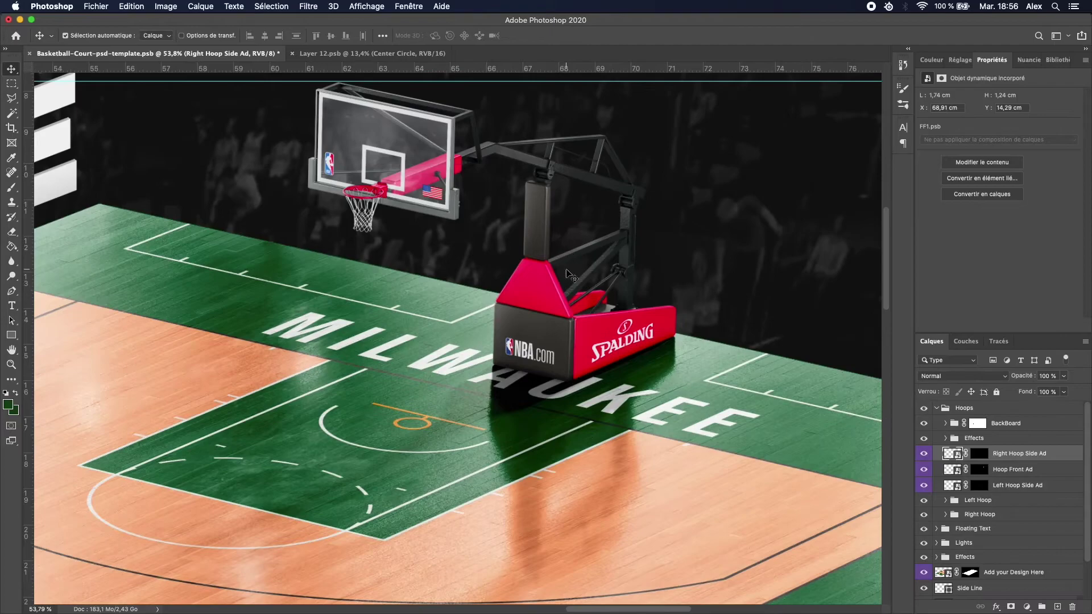
left_click(571, 266)
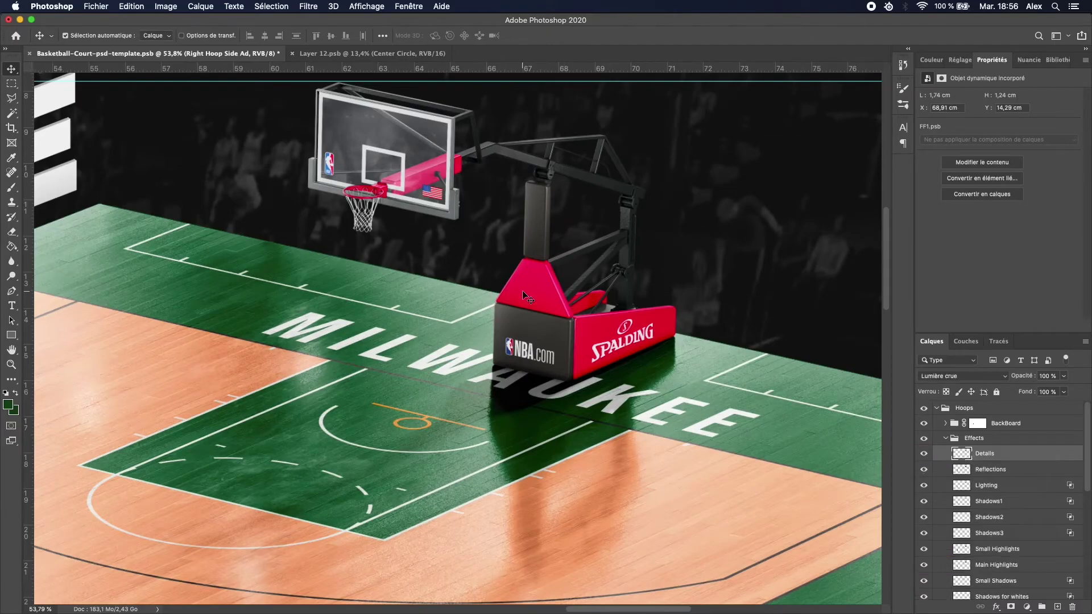
left_click(945, 438)
left_click(946, 500)
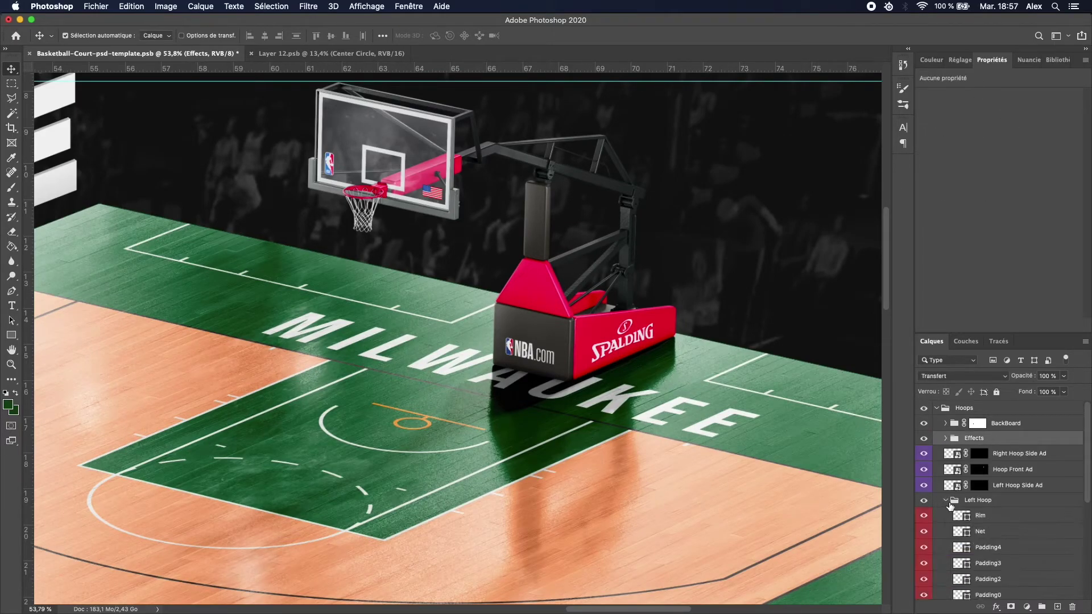
scroll(948, 505, "down", 3)
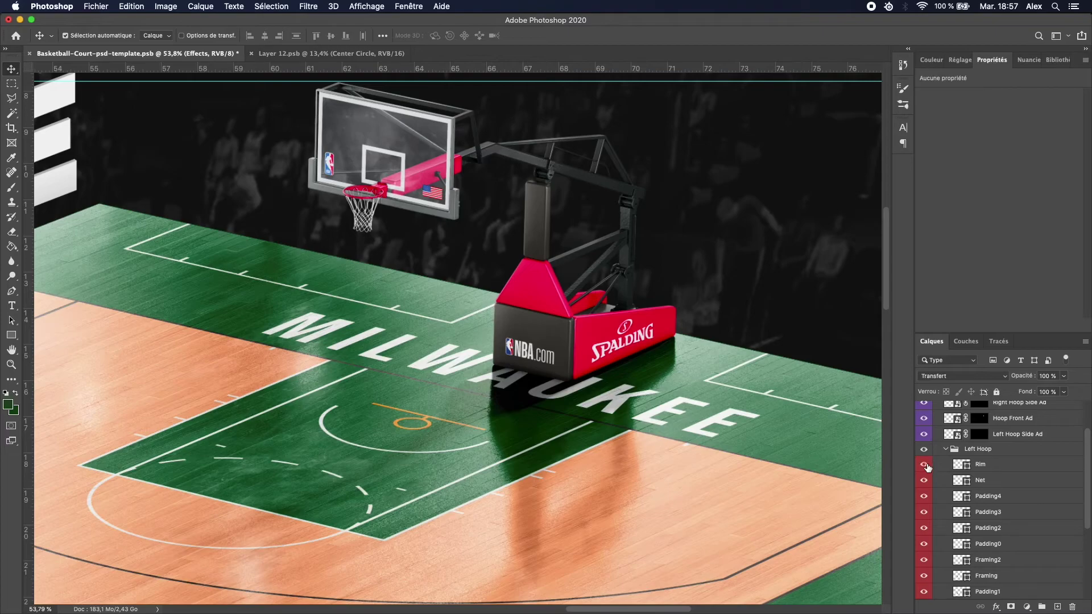
left_click(946, 450)
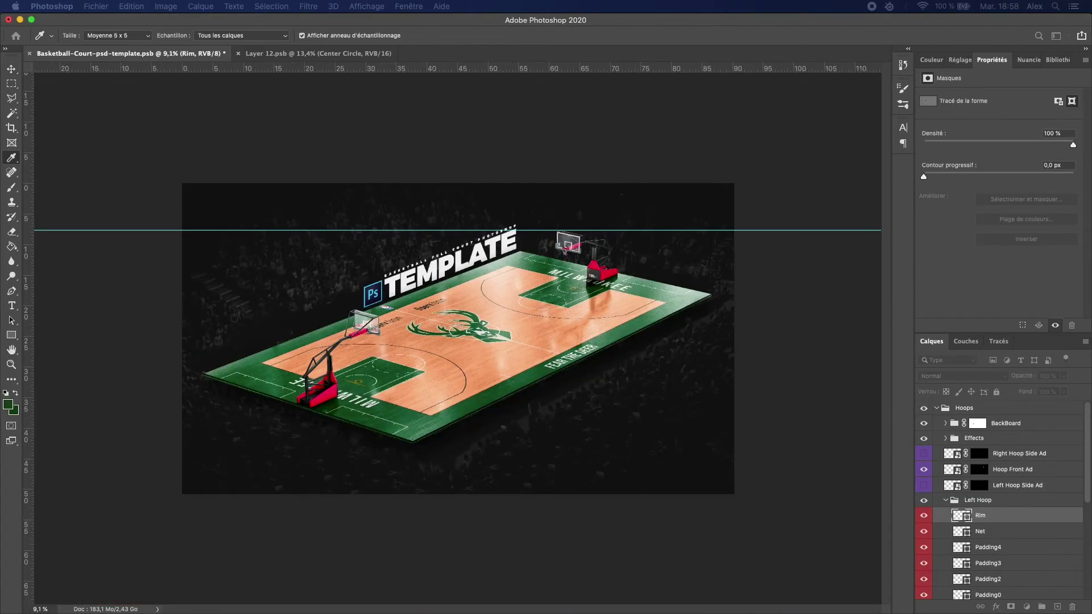
Fill the left hoop's padding layers with Bucks green instead of red
key("v")
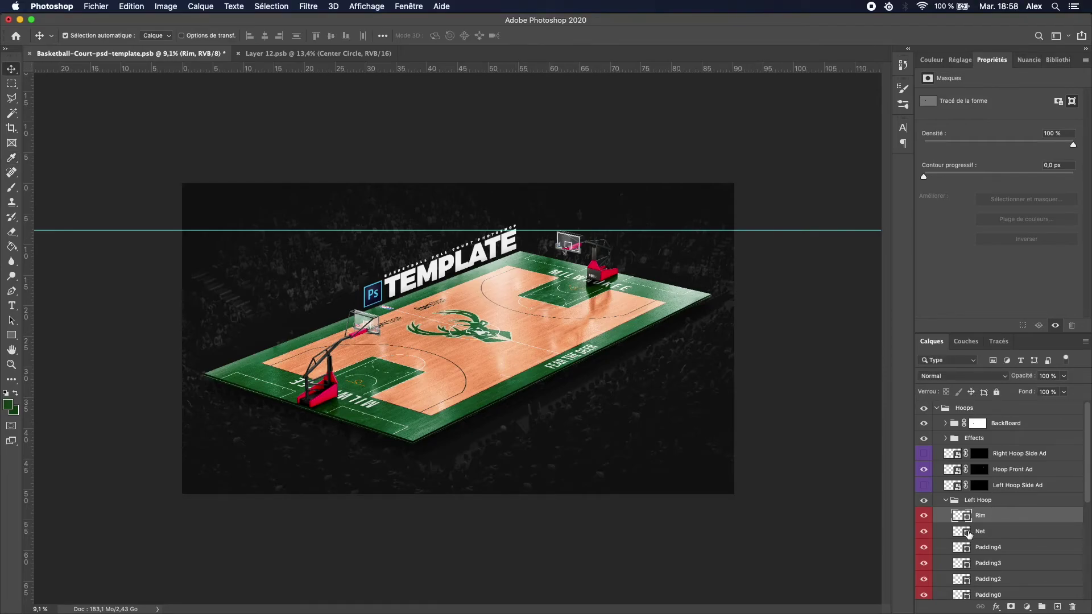
left_click(964, 534)
key("i")
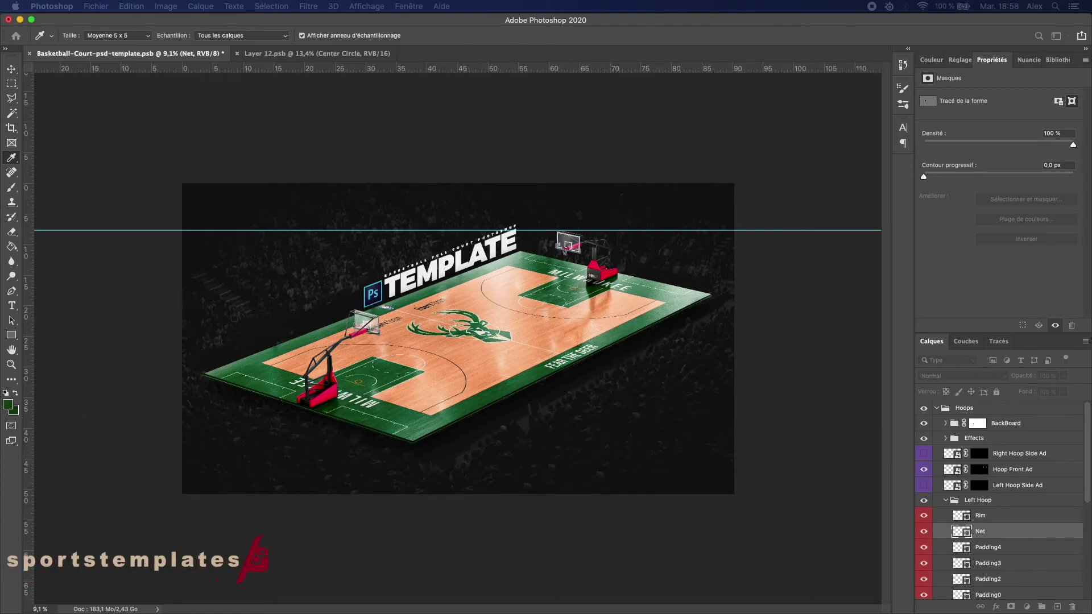
key("v")
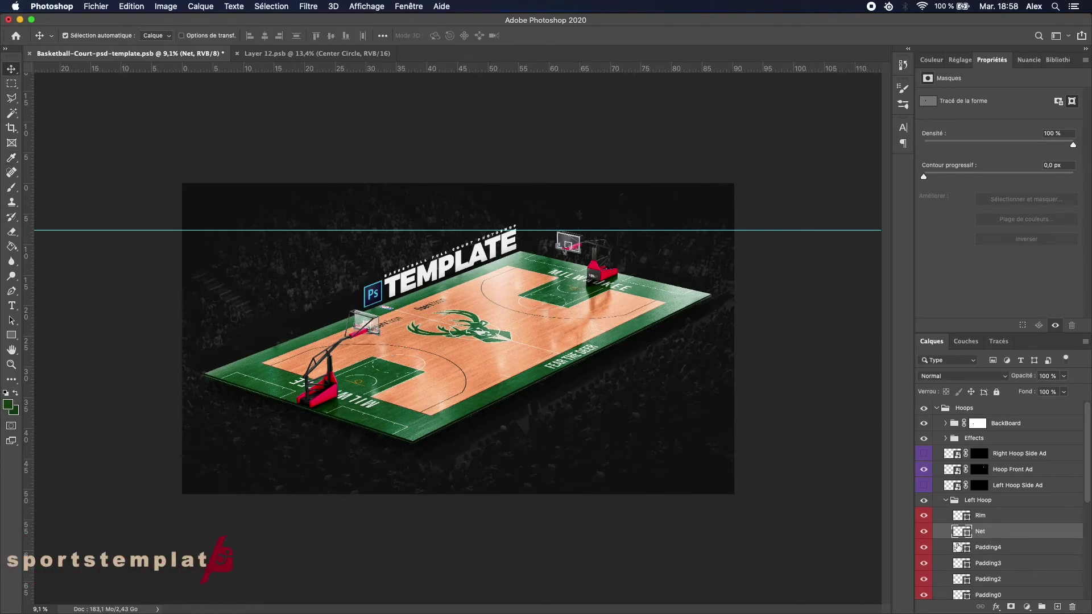
left_click(961, 562)
key("i")
key("alt+shift+BackSpace")
key("alt+bracketleft")
key("alt+bracketleft")
key("alt+bracketleft")
key("alt+bracketleft")
key("alt+bracketleft")
key("v")
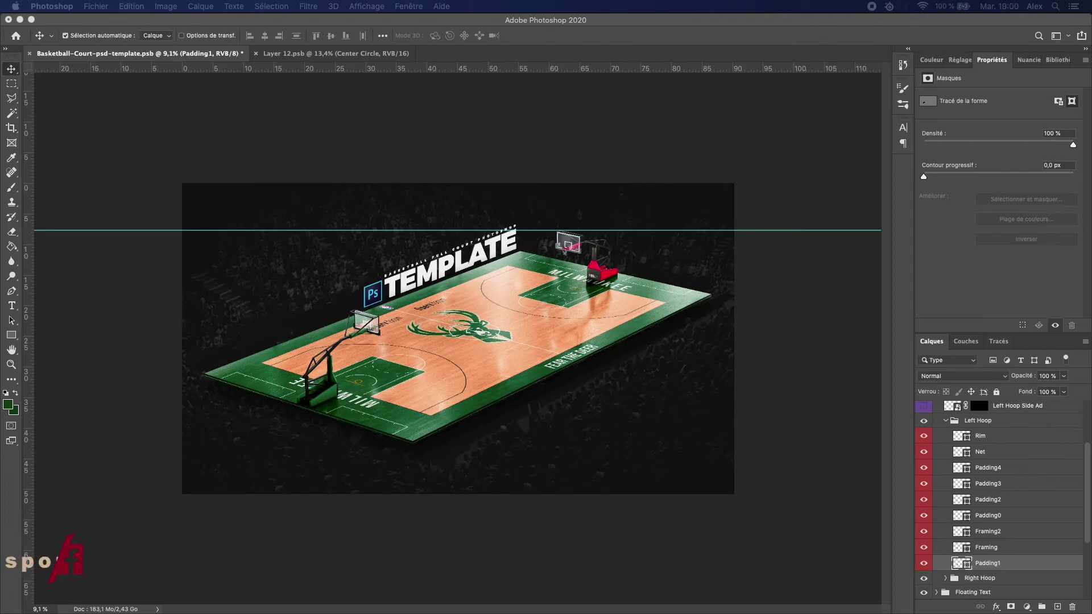
scroll(1000, 484, "up", 3)
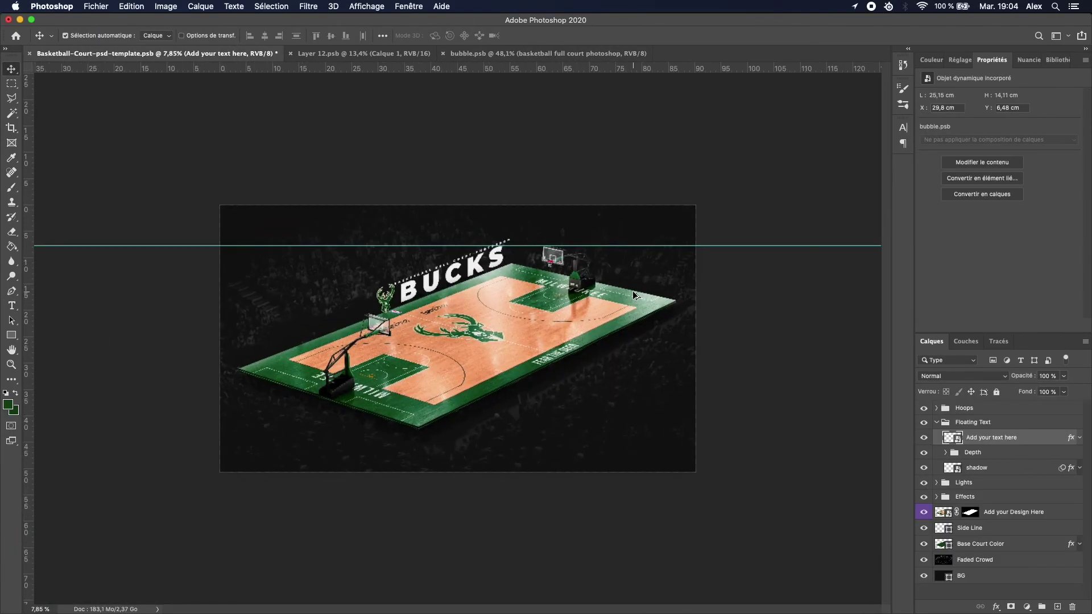
Zoom the view to present the finished Bucks court mockup
scroll(631, 289, "up", 5)
scroll(454, 305, "down", 5)
scroll(424, 311, "up", 1)
scroll(427, 313, "up", 1)
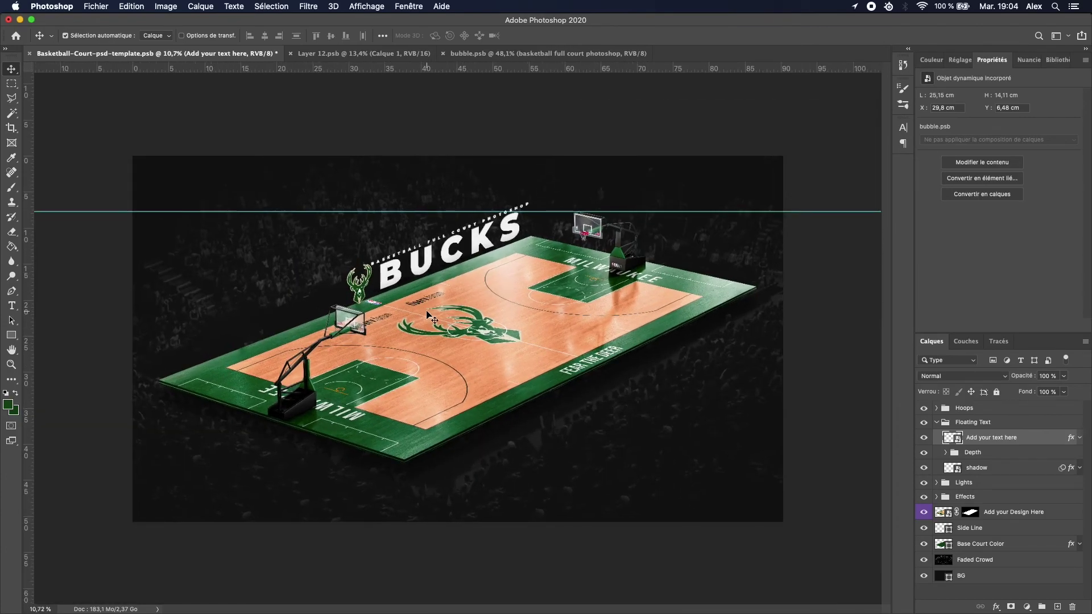